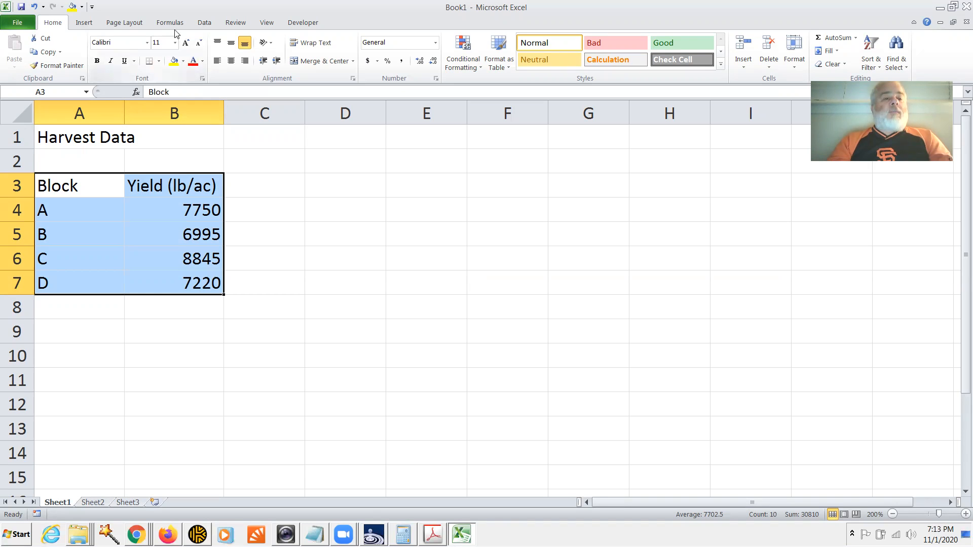
Insert a clustered column chart from the selected block and yield data in A3:B7.
{"action": "left_click", "coordinate": [84, 23]}
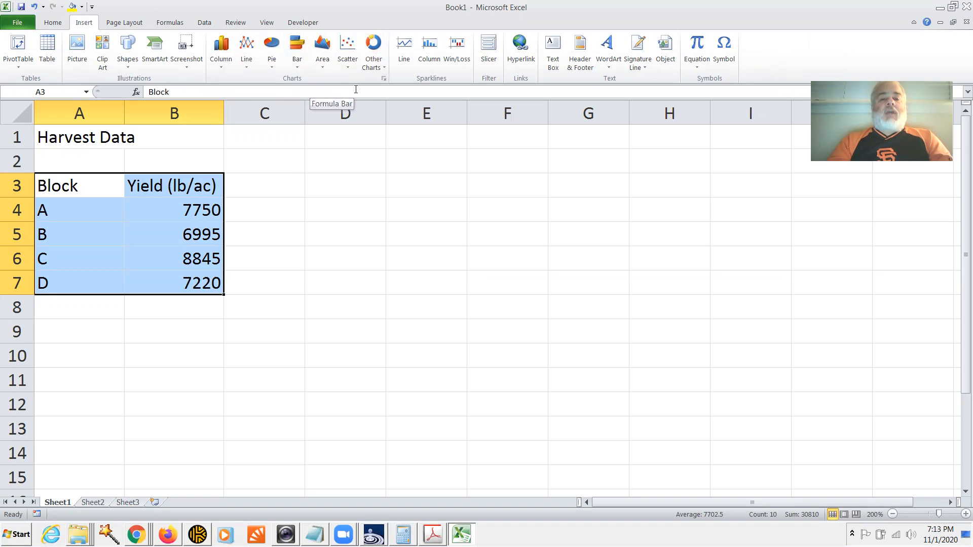
{"action": "left_click", "coordinate": [384, 79]}
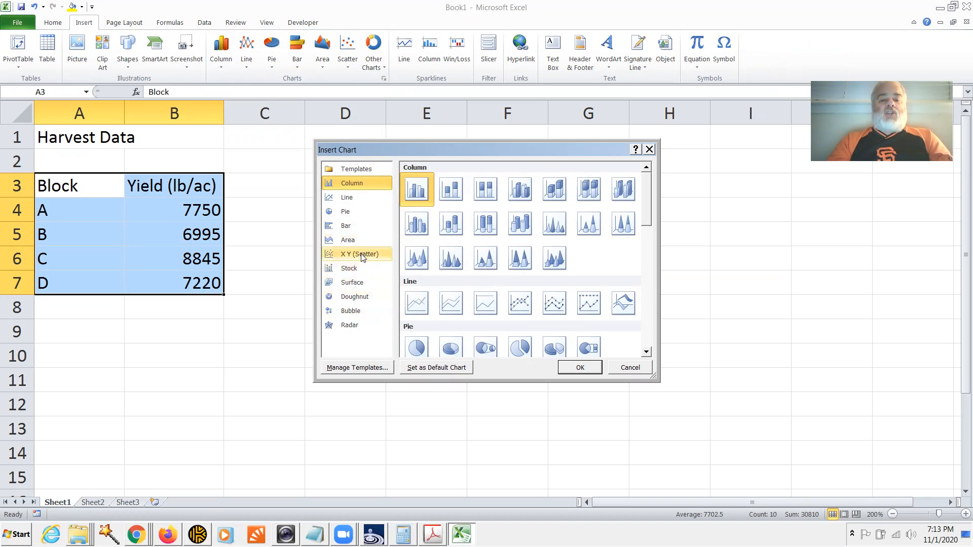
{"action": "left_click", "coordinate": [356, 239]}
{"action": "left_click", "coordinate": [357, 267]}
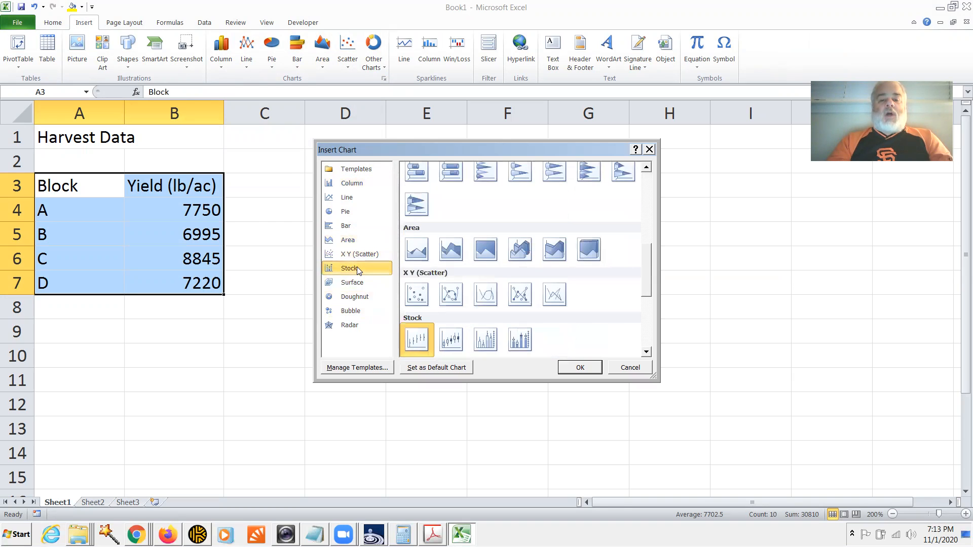
{"action": "left_click", "coordinate": [355, 301]}
{"action": "left_click", "coordinate": [353, 311]}
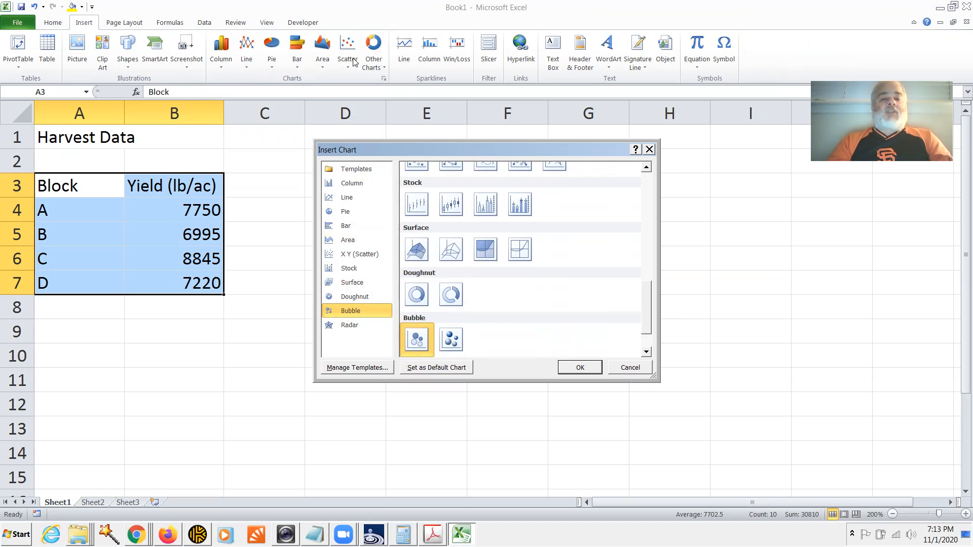
{"action": "left_click_drag", "start_coordinate": [646, 314], "coordinate": [650, 188]}
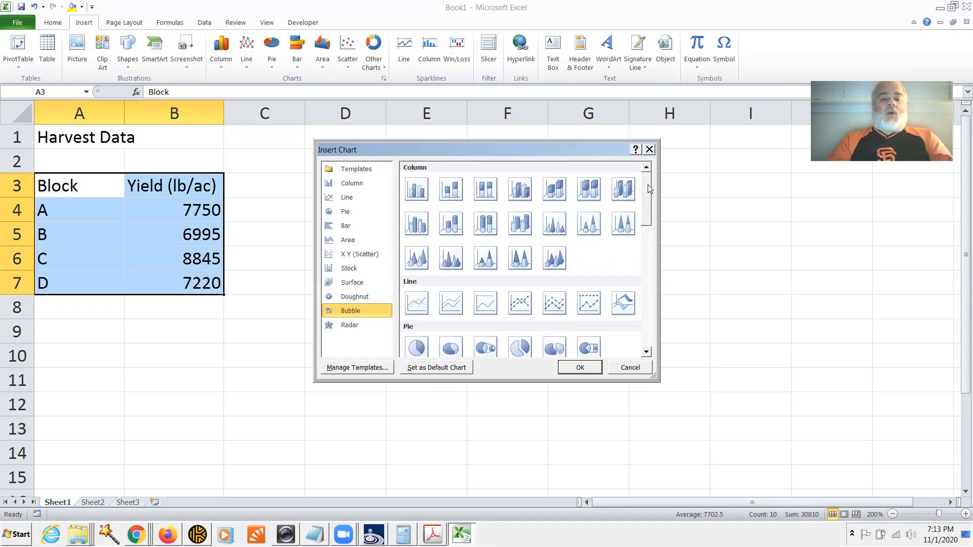
{"action": "left_click", "coordinate": [423, 200]}
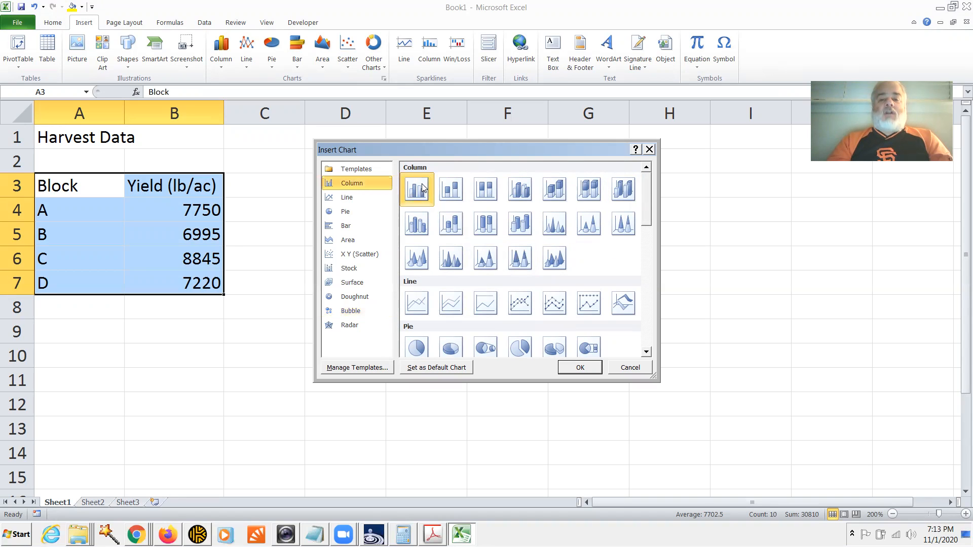
{"action": "left_click", "coordinate": [579, 369]}
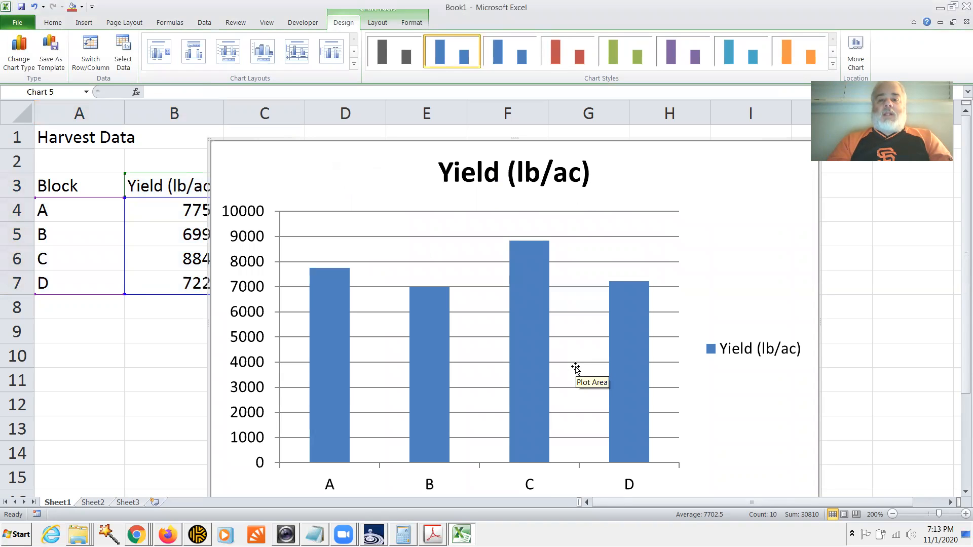
Replace the chart title with "Harvest Data (lb/ac)".
{"action": "left_click_drag", "start_coordinate": [961, 242], "coordinate": [958, 243]}
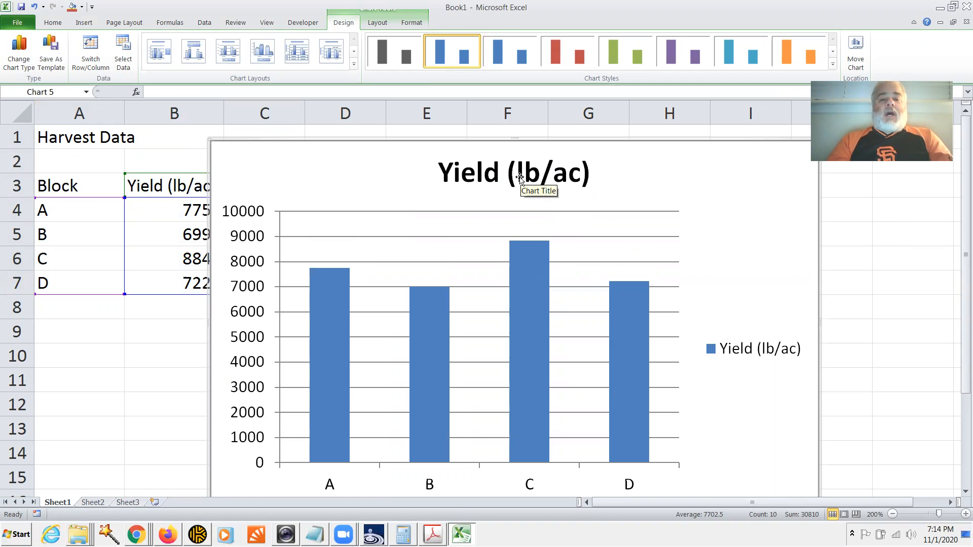
{"action": "left_click", "coordinate": [519, 179]}
{"action": "left_click_drag", "start_coordinate": [441, 170], "coordinate": [596, 166]}
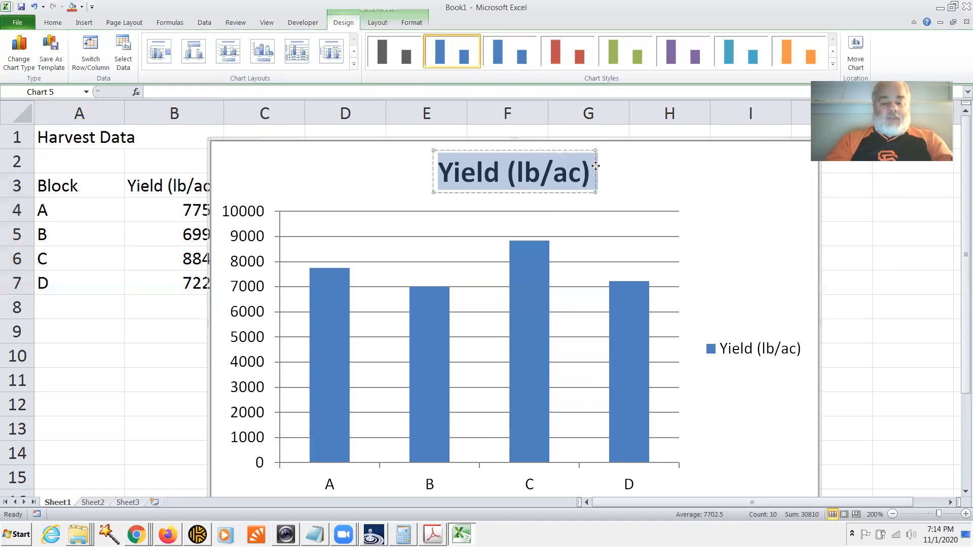
{"action": "type", "text": "Harve3st"}
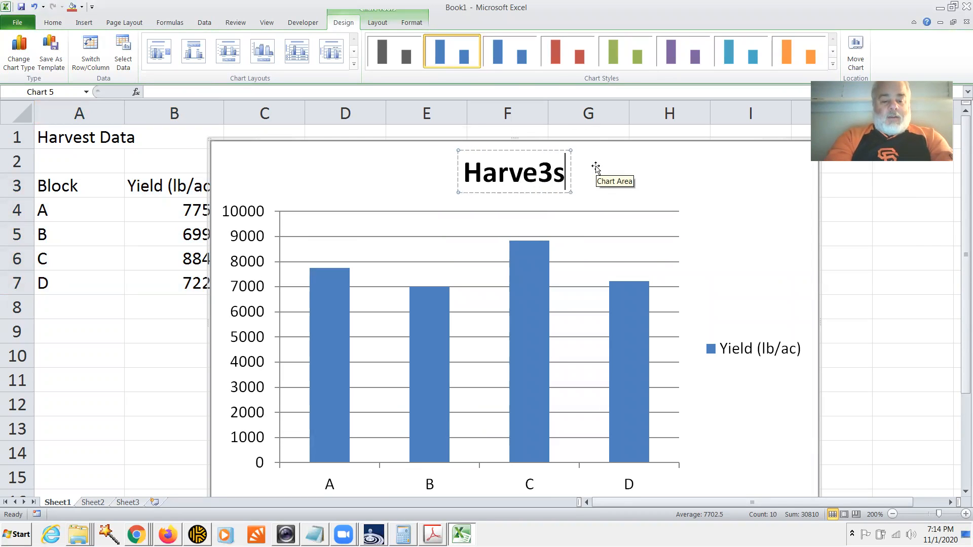
{"action": "key", "text": "BackSpace"}
{"action": "key", "text": "BackSpace"}
{"action": "key", "text": "BackSpace"}
{"action": "type", "text": "st date"}
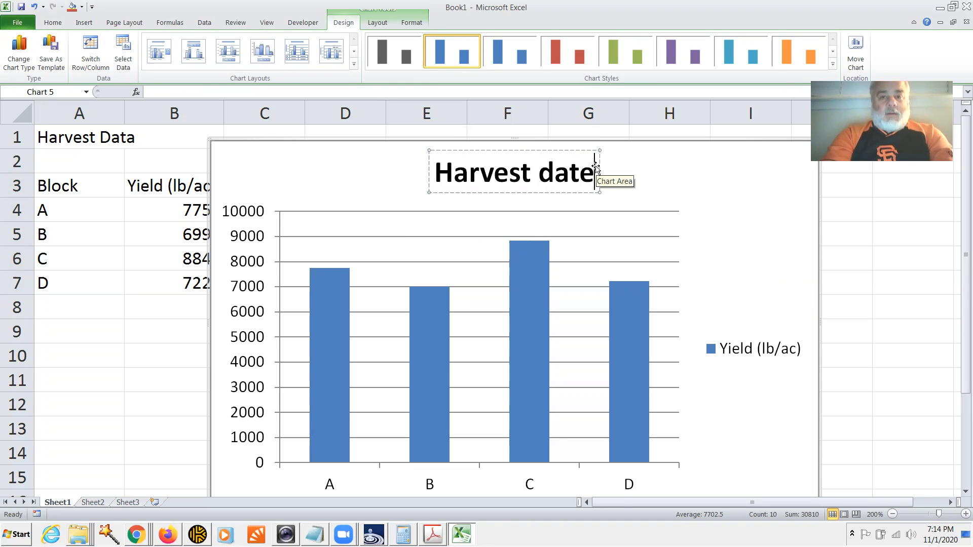
{"action": "key", "text": "BackSpace"}
{"action": "key", "text": "BackSpace"}
{"action": "key", "text": "BackSpace"}
{"action": "key", "text": "BackSpace"}
{"action": "type", "text": "Da"}
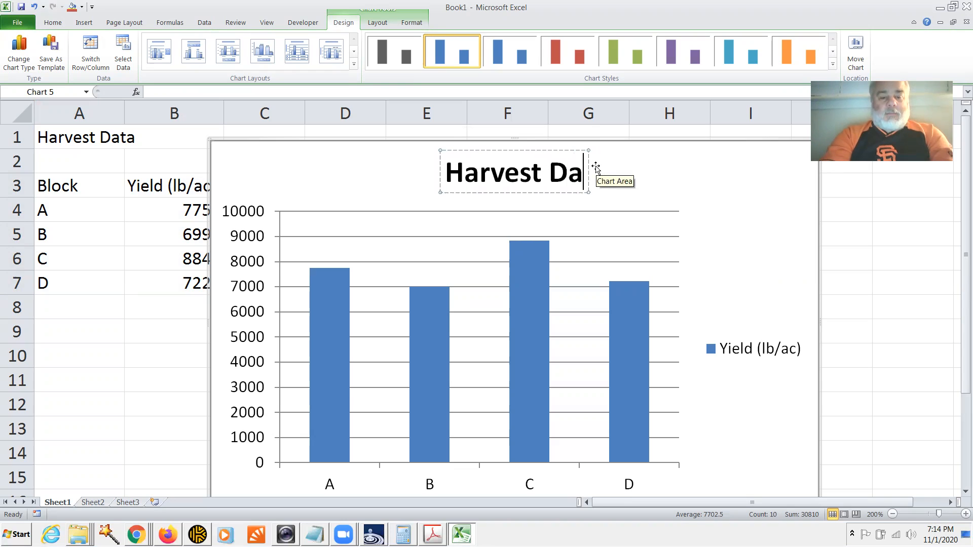
{"action": "type", "text": "ta (l"}
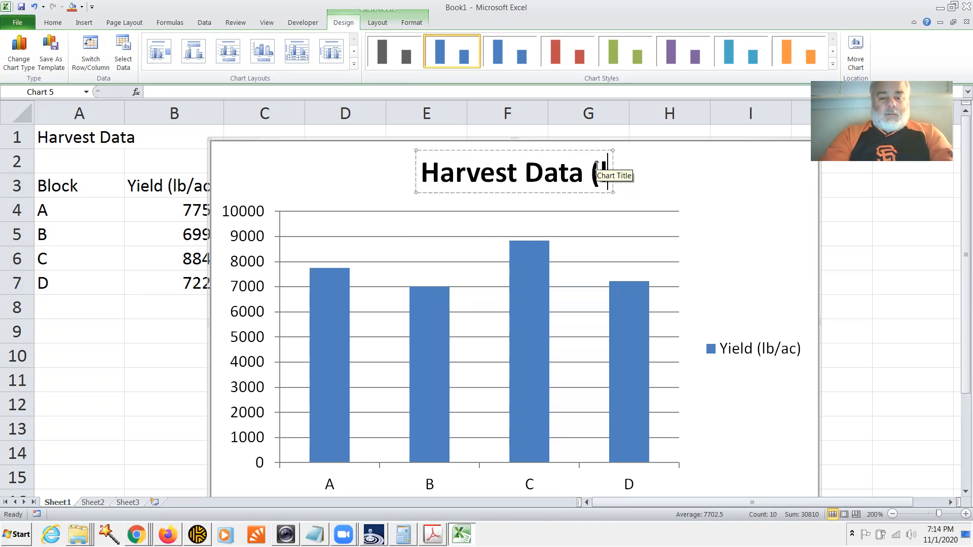
{"action": "type", "text": "b/ac)"}
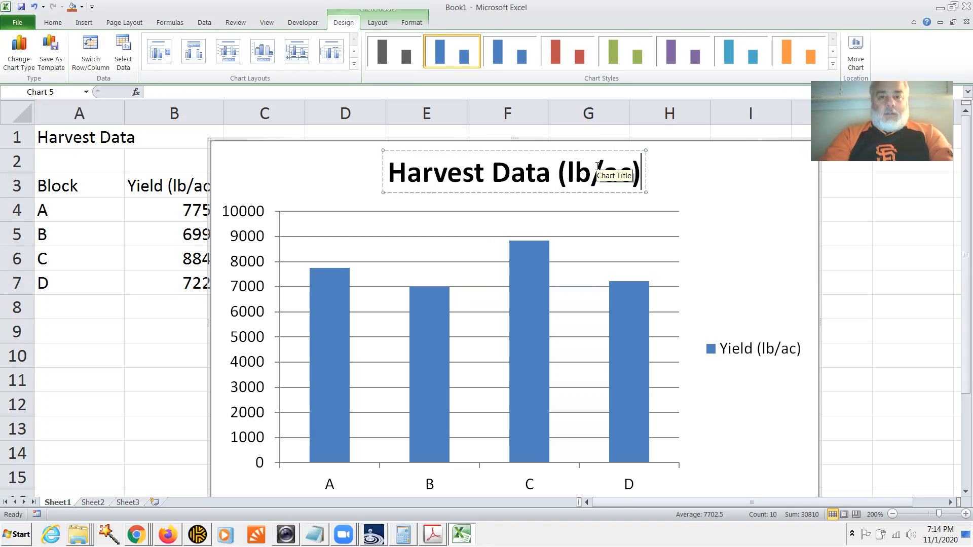
{"action": "left_click", "coordinate": [783, 252]}
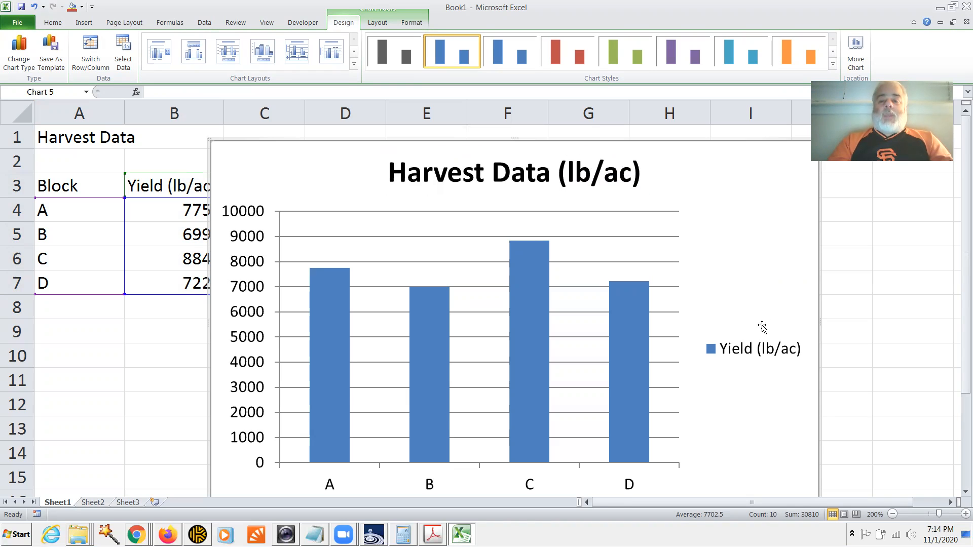
Delete the Yield (lb/ac) legend from the column chart.
{"action": "left_click", "coordinate": [754, 353]}
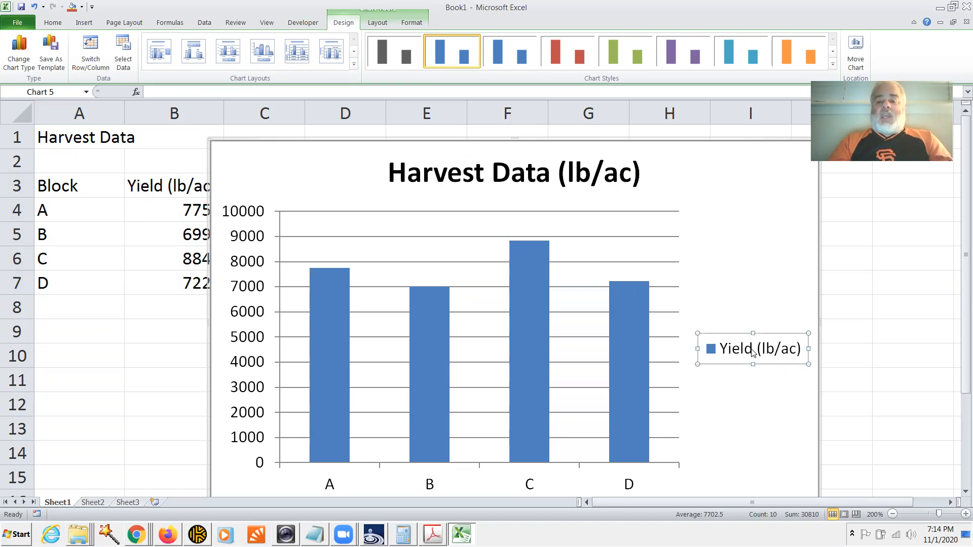
{"action": "right_click", "coordinate": [754, 353]}
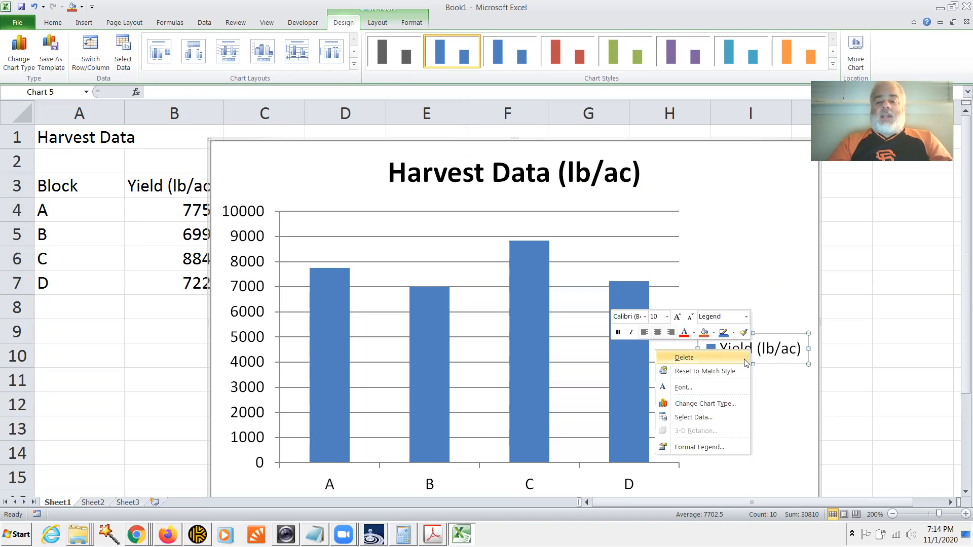
{"action": "left_click", "coordinate": [781, 392]}
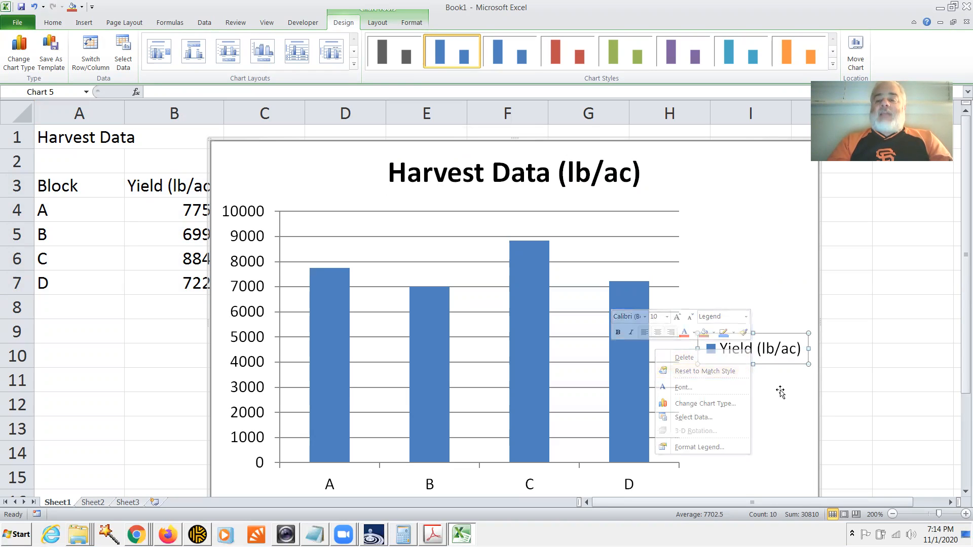
{"action": "right_click", "coordinate": [771, 358]}
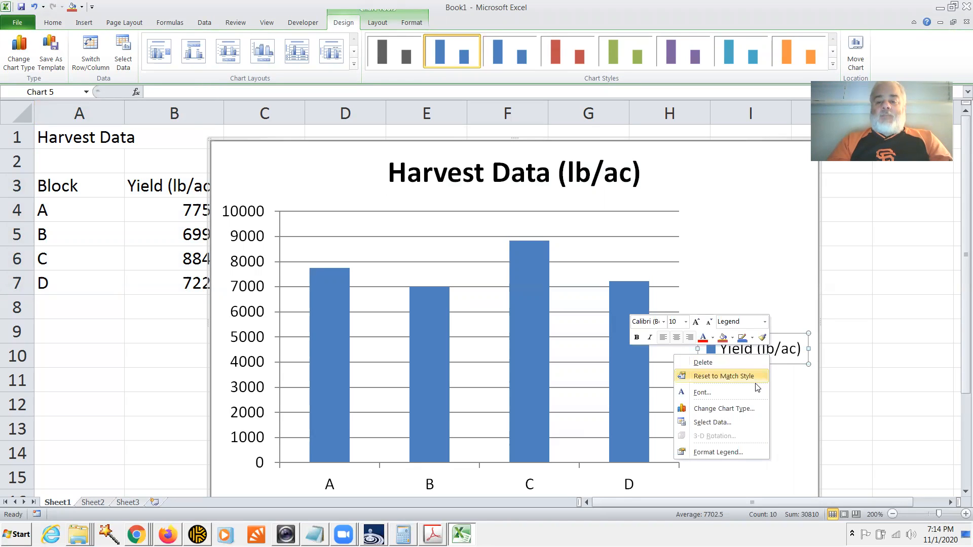
{"action": "left_click", "coordinate": [746, 365]}
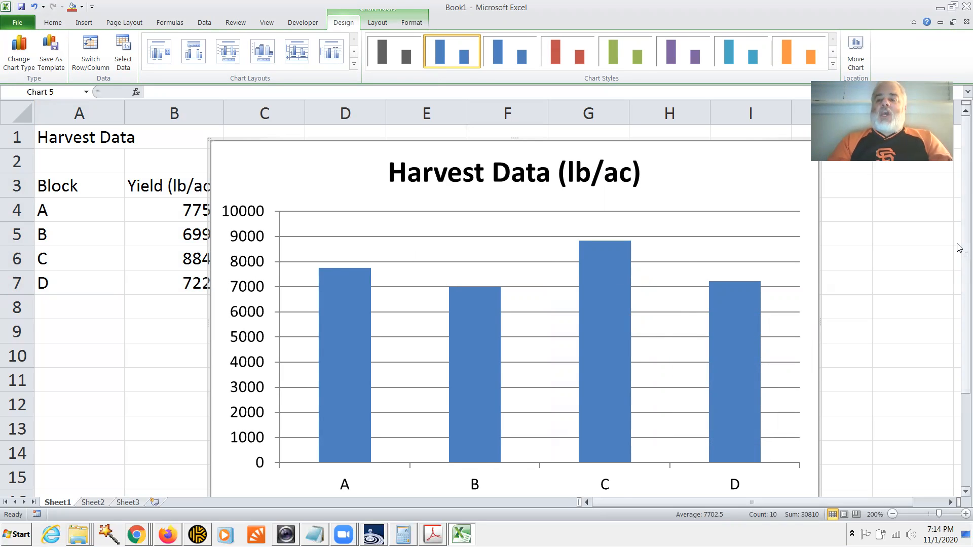
Add data labels to the yield columns in the chart.
{"action": "left_click_drag", "start_coordinate": [959, 249], "coordinate": [959, 273]}
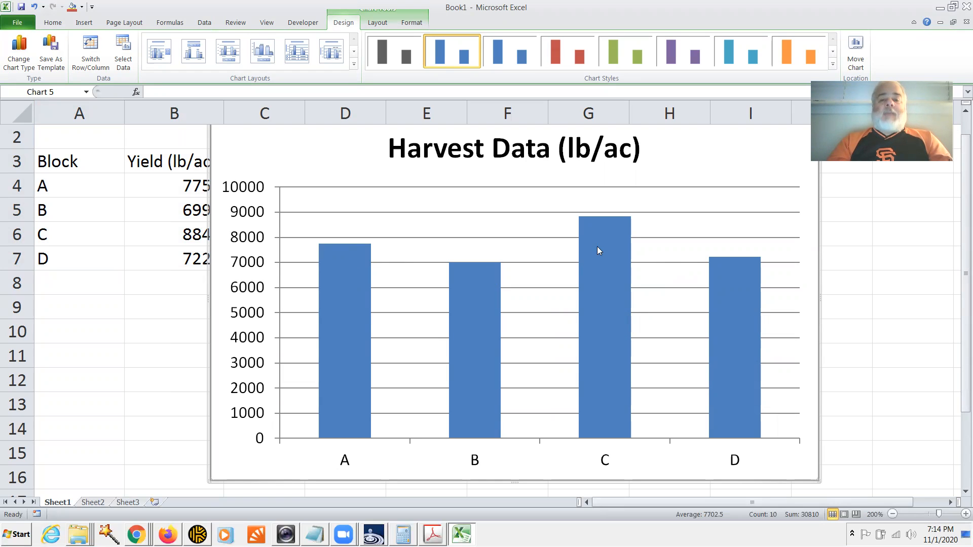
{"action": "mouse_move", "coordinate": [597, 246]}
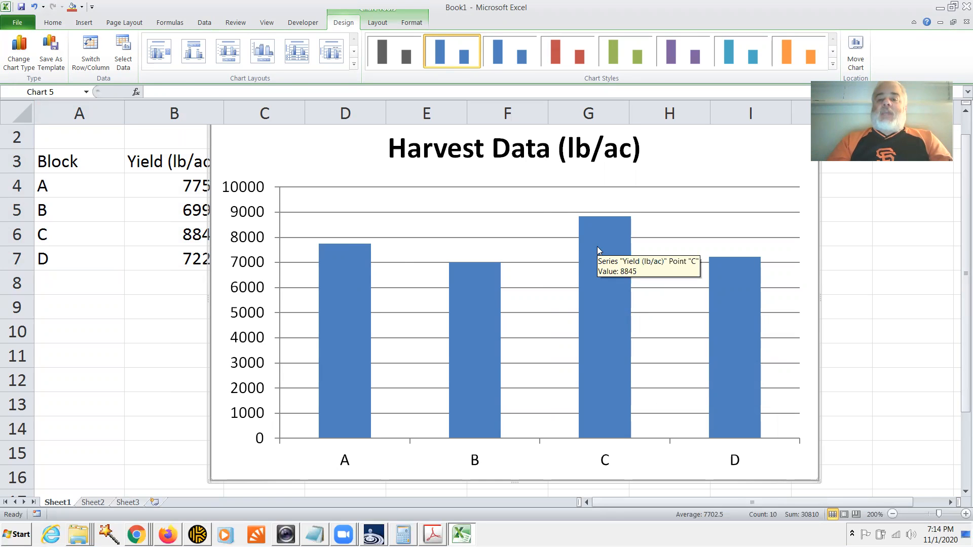
{"action": "right_click", "coordinate": [597, 246]}
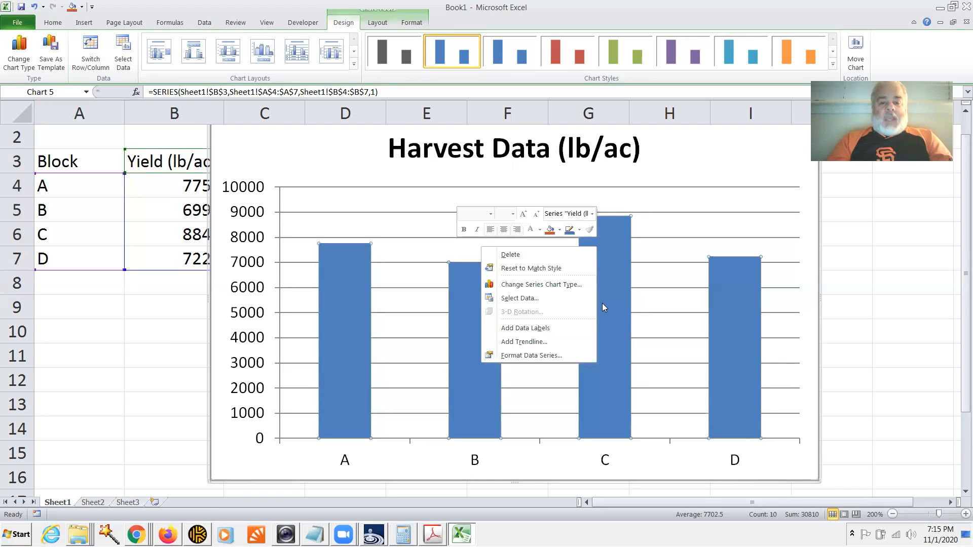
{"action": "left_click", "coordinate": [542, 330]}
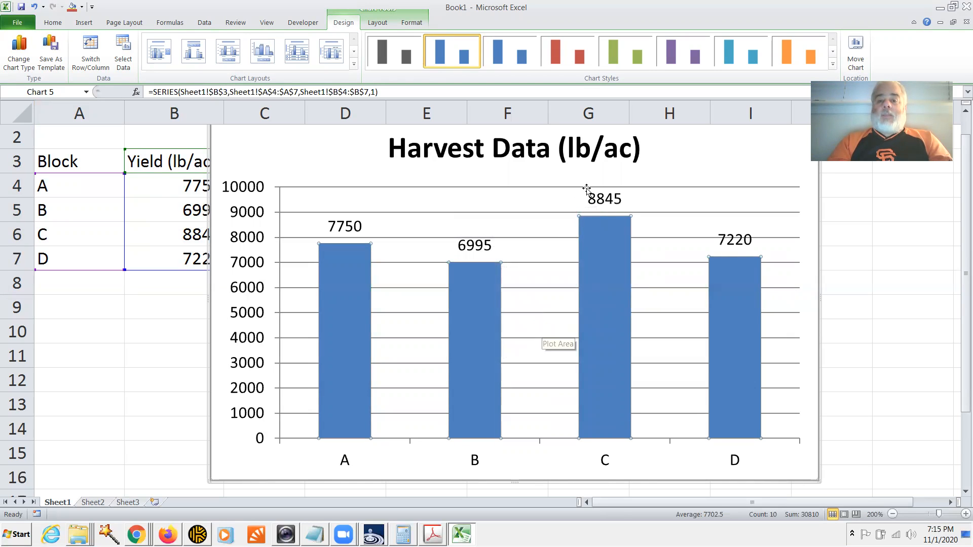
Format the data labels above the columns as bold with font size 13.
{"action": "left_click", "coordinate": [604, 199]}
{"action": "right_click", "coordinate": [605, 200]}
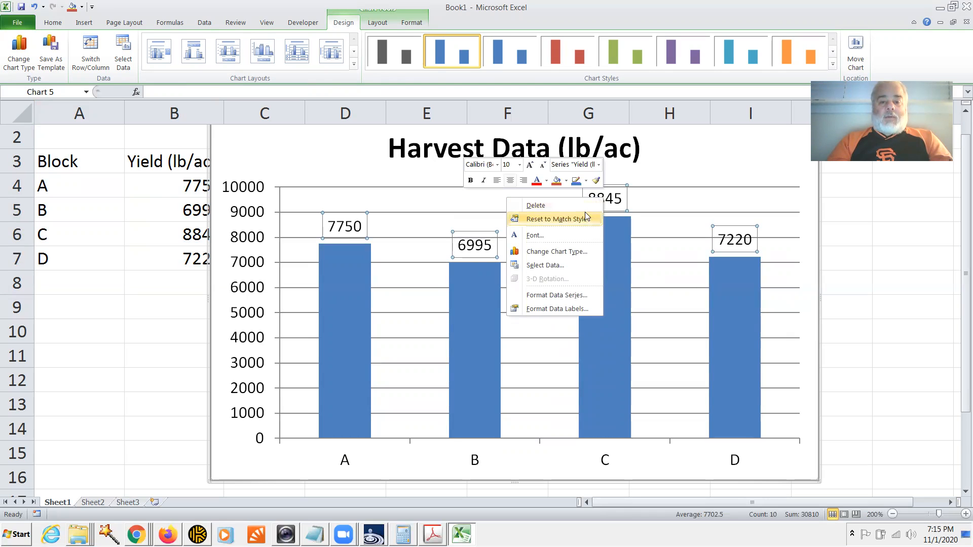
{"action": "left_click", "coordinate": [574, 235]}
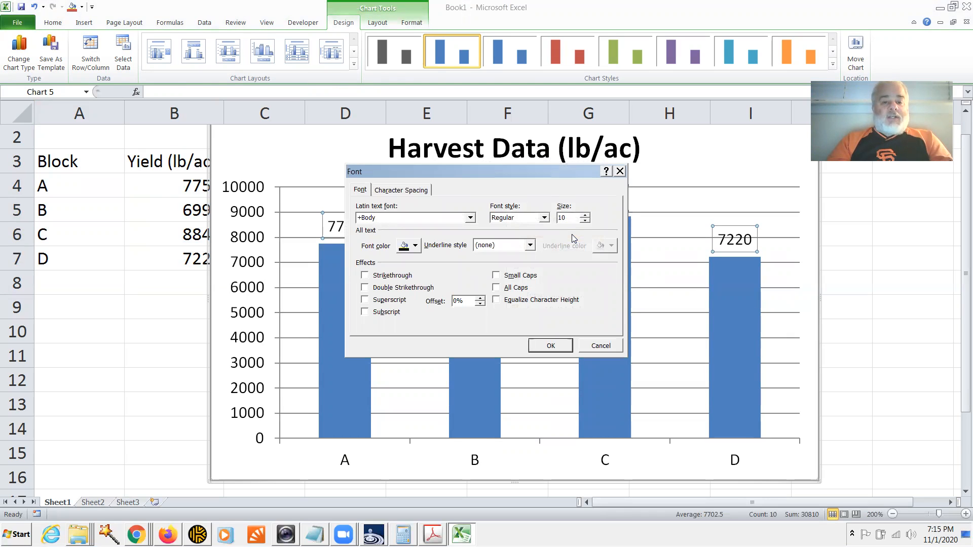
{"action": "left_click", "coordinate": [574, 218]}
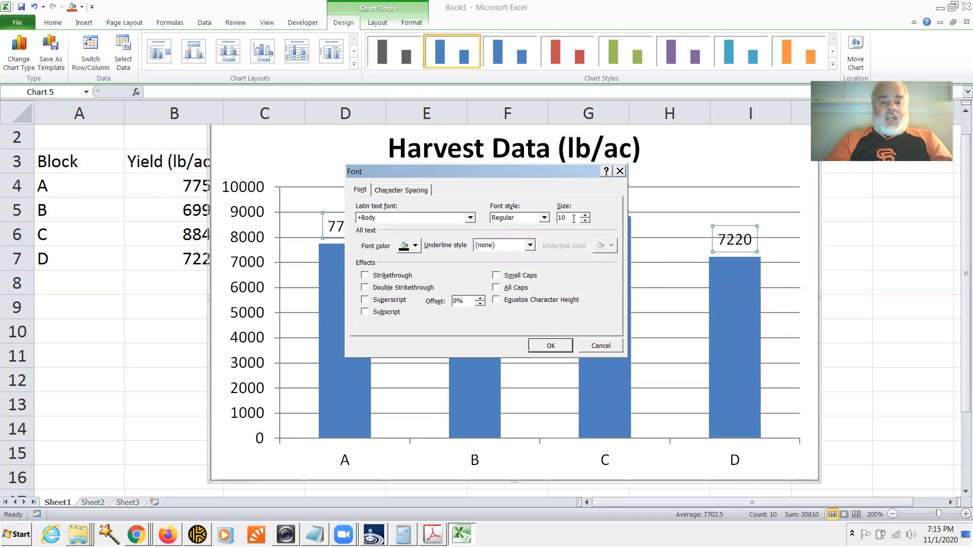
{"action": "left_click_drag", "start_coordinate": [574, 218], "coordinate": [544, 218]}
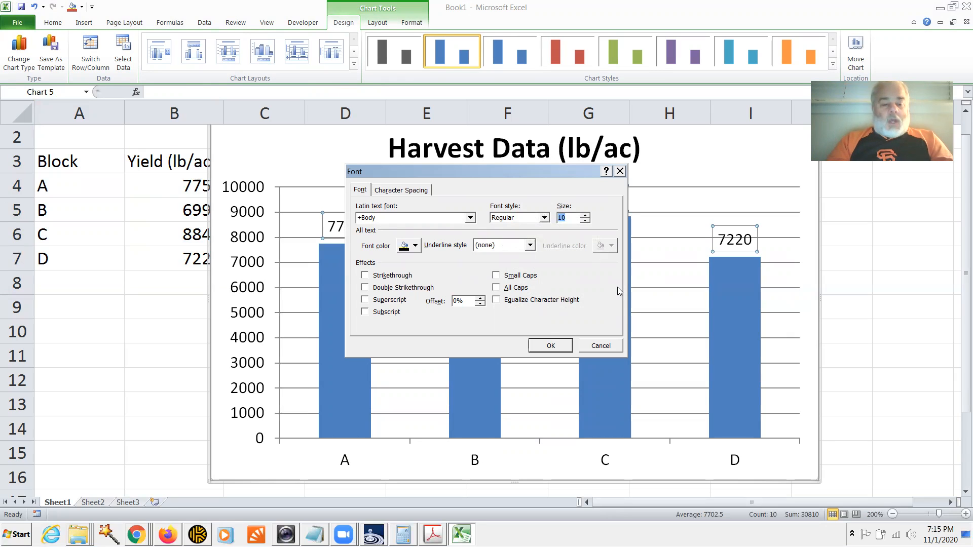
{"action": "type", "text": "13"}
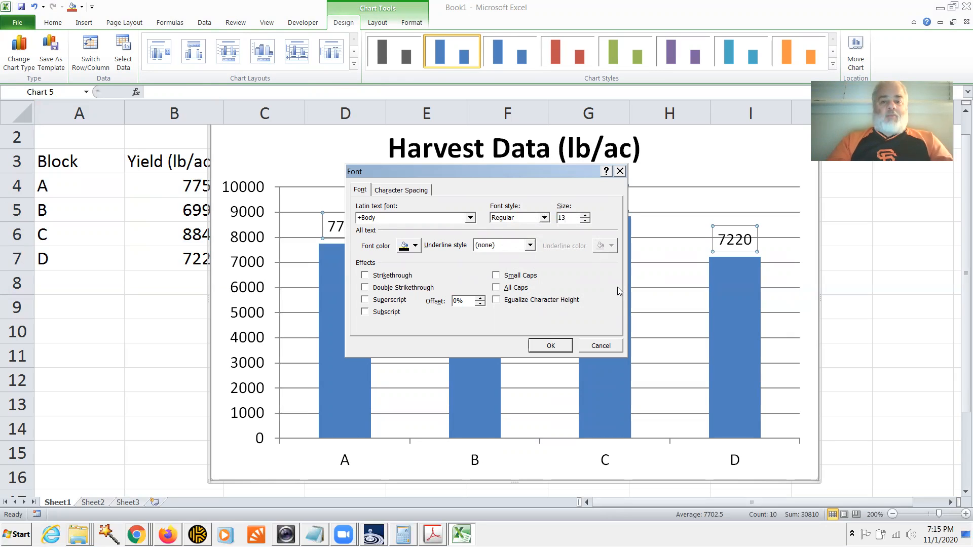
{"action": "left_click", "coordinate": [543, 217]}
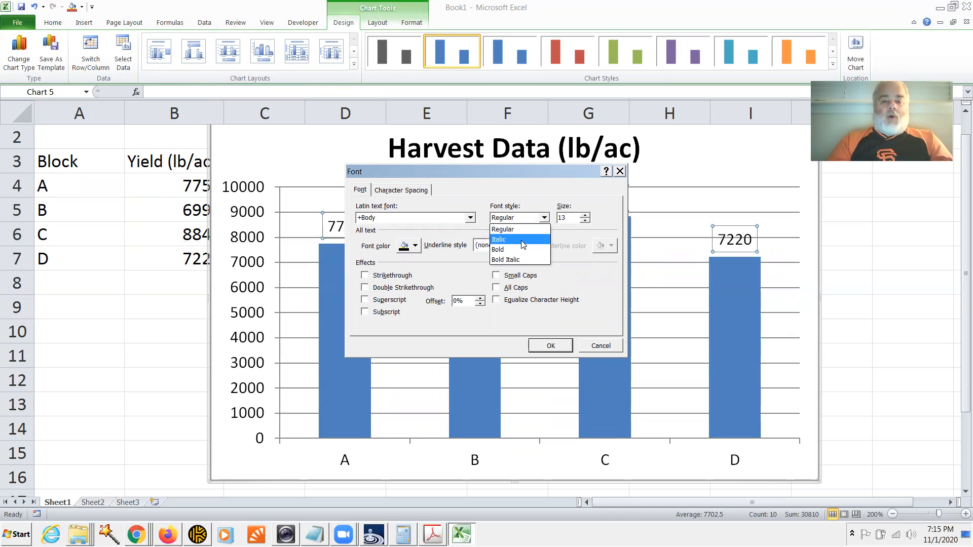
{"action": "left_click", "coordinate": [522, 249]}
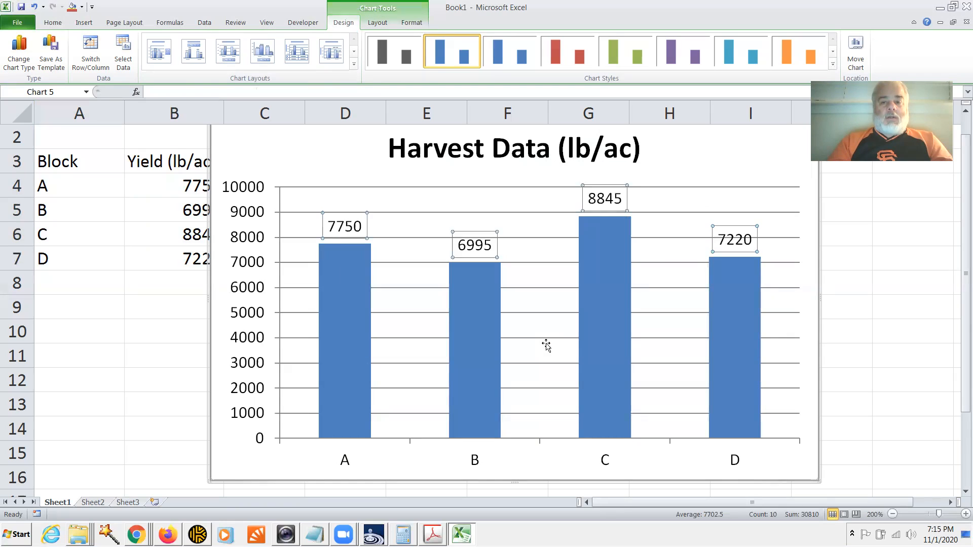
{"action": "left_click", "coordinate": [549, 346]}
{"action": "left_click", "coordinate": [669, 320]}
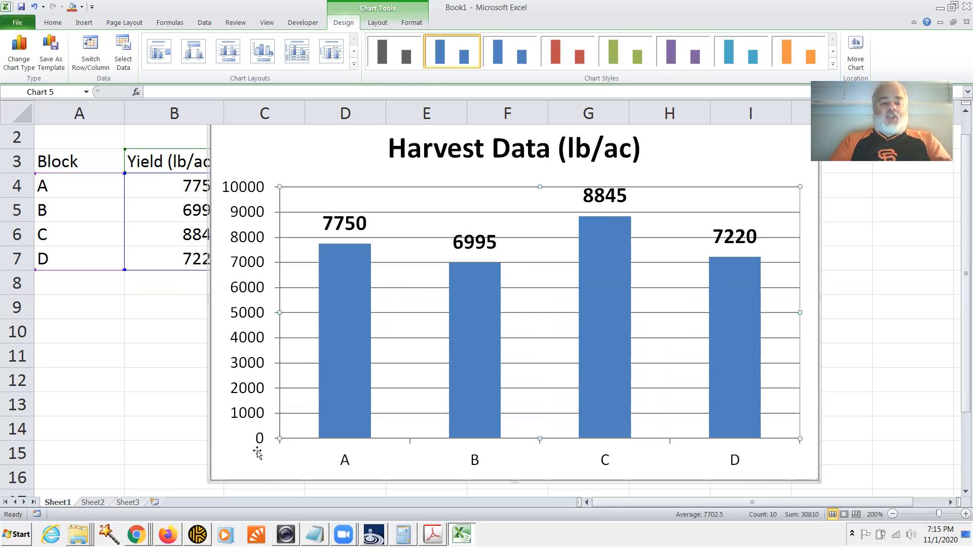
{"action": "left_click", "coordinate": [279, 354]}
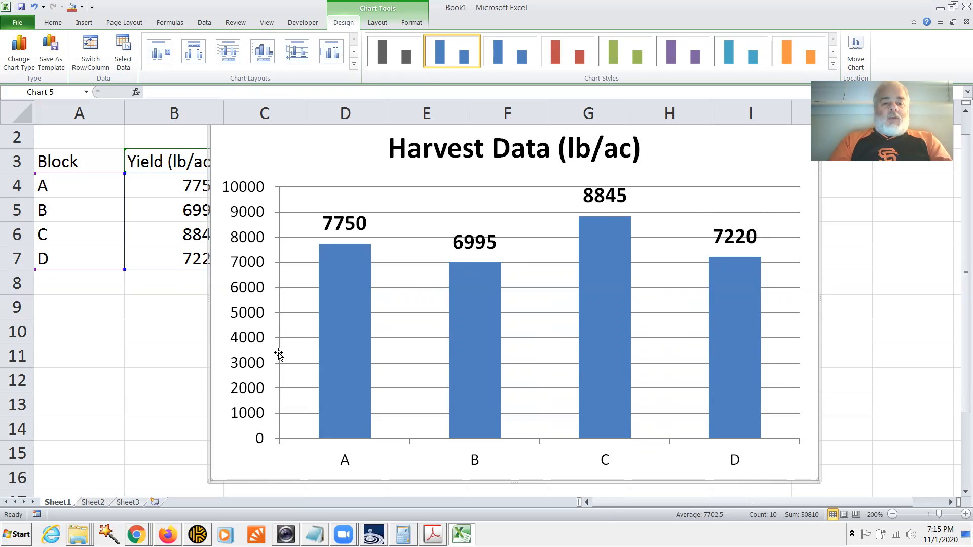
{"action": "right_click", "coordinate": [279, 354]}
{"action": "left_click", "coordinate": [279, 353]}
{"action": "right_click", "coordinate": [279, 353]}
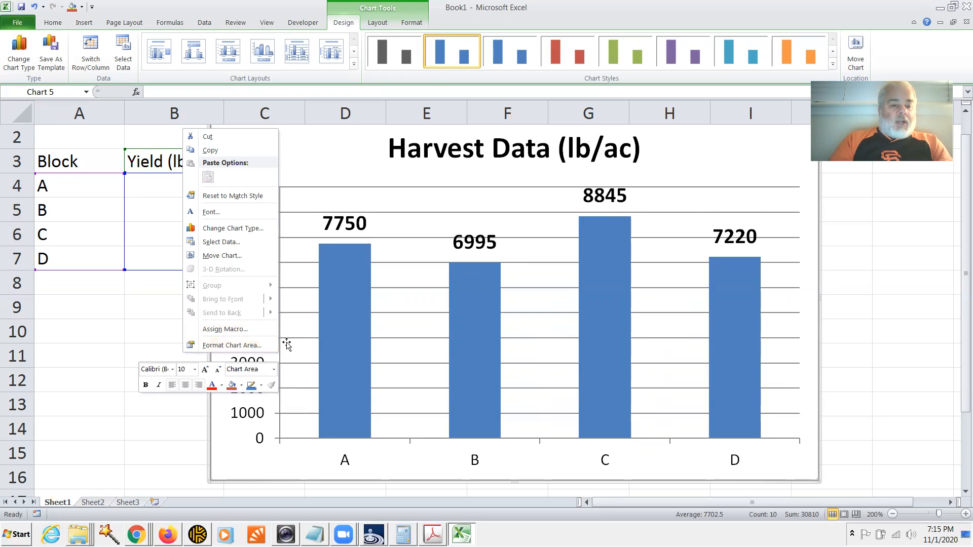
{"action": "left_click", "coordinate": [258, 350]}
{"action": "right_click", "coordinate": [258, 351]}
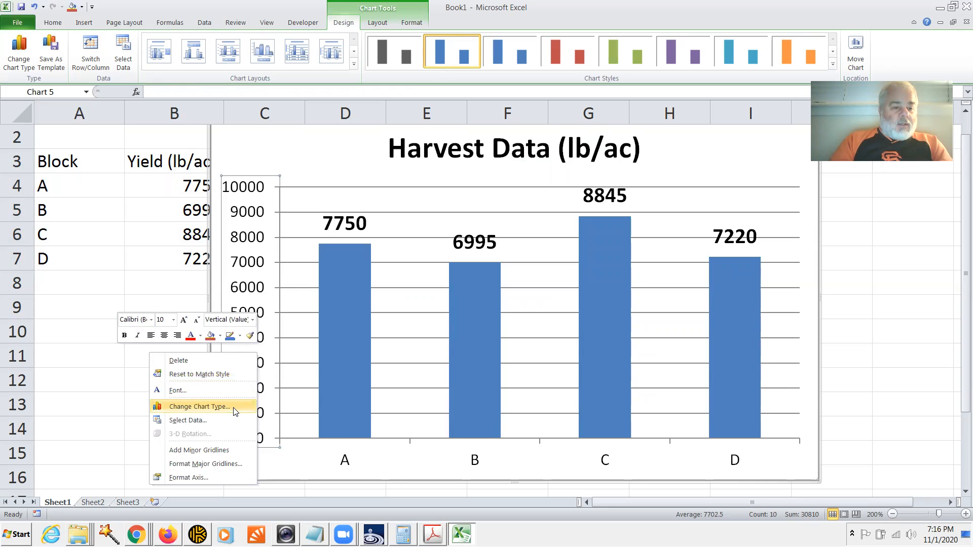
{"action": "left_click", "coordinate": [226, 464]}
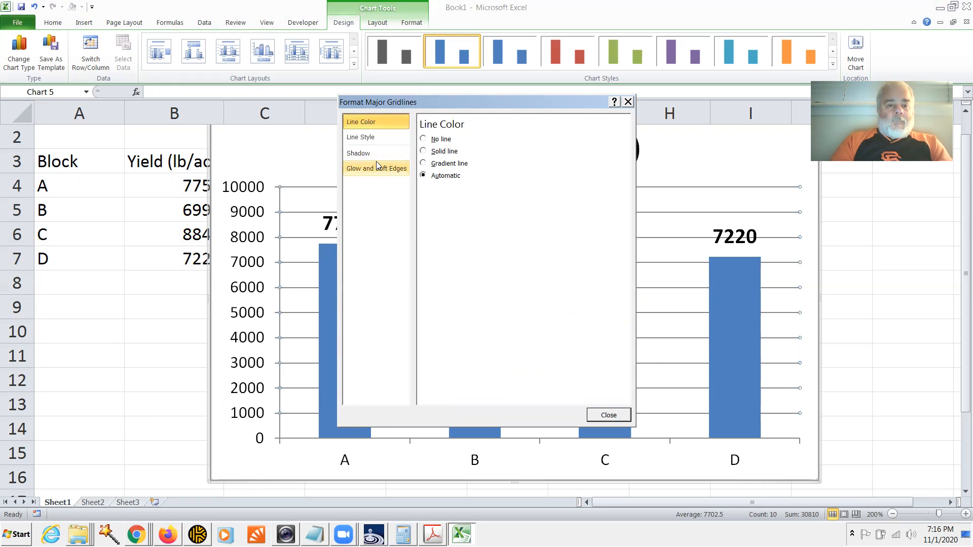
{"action": "left_click", "coordinate": [606, 413]}
{"action": "left_click", "coordinate": [251, 393]}
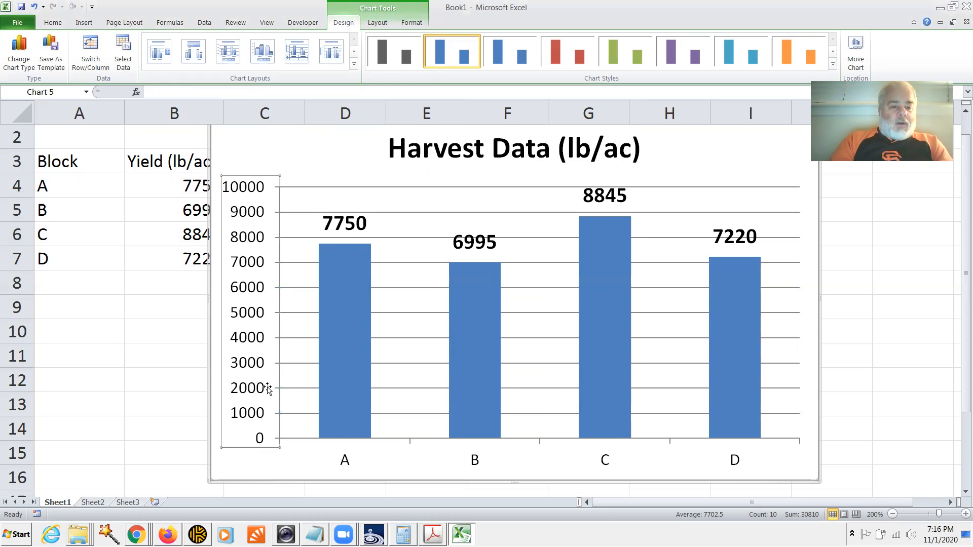
{"action": "double_click", "coordinate": [280, 388]}
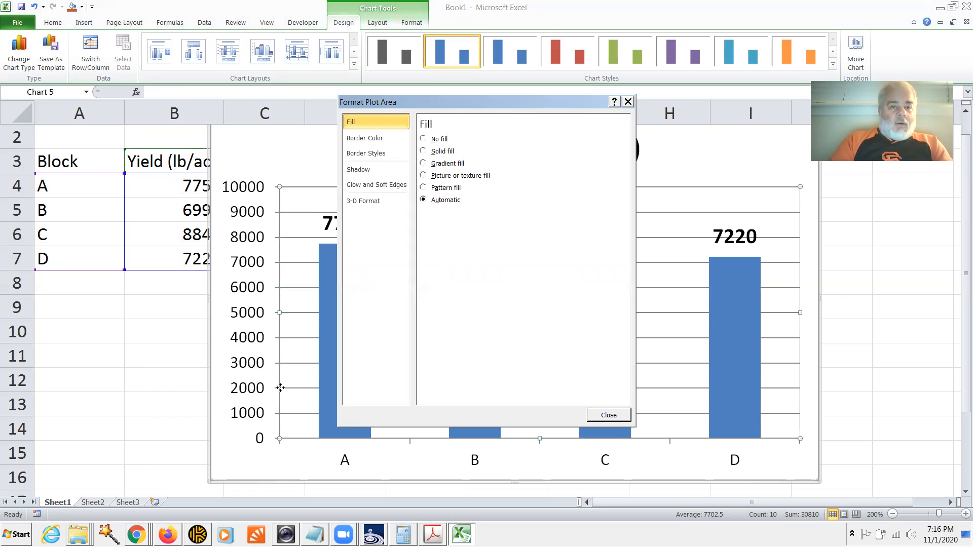
{"action": "left_click", "coordinate": [593, 416]}
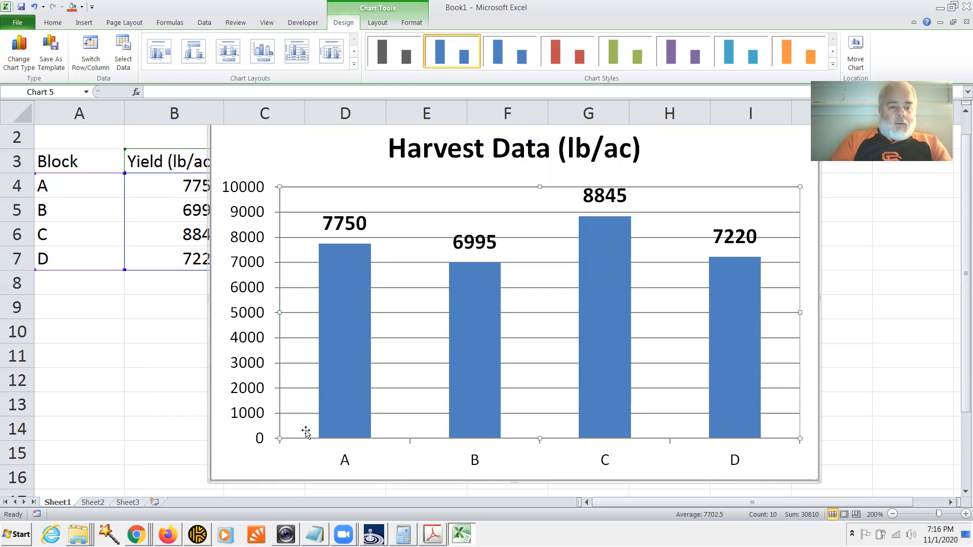
{"action": "double_click", "coordinate": [256, 439]}
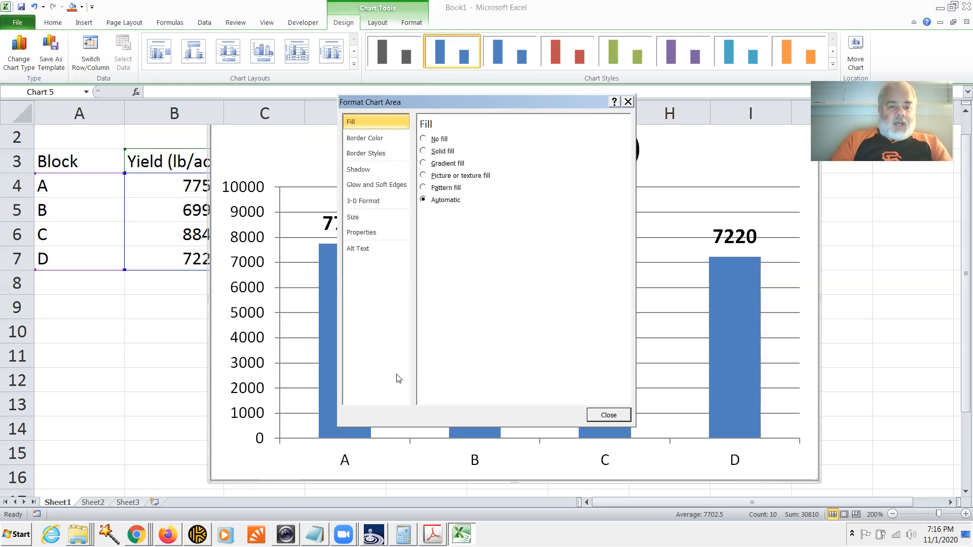
{"action": "left_click", "coordinate": [609, 415]}
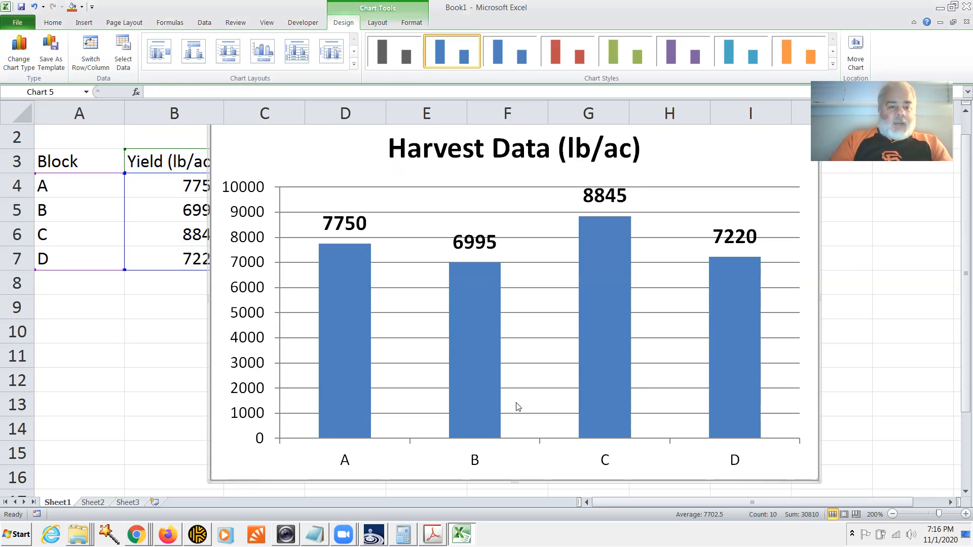
{"action": "left_click", "coordinate": [279, 345]}
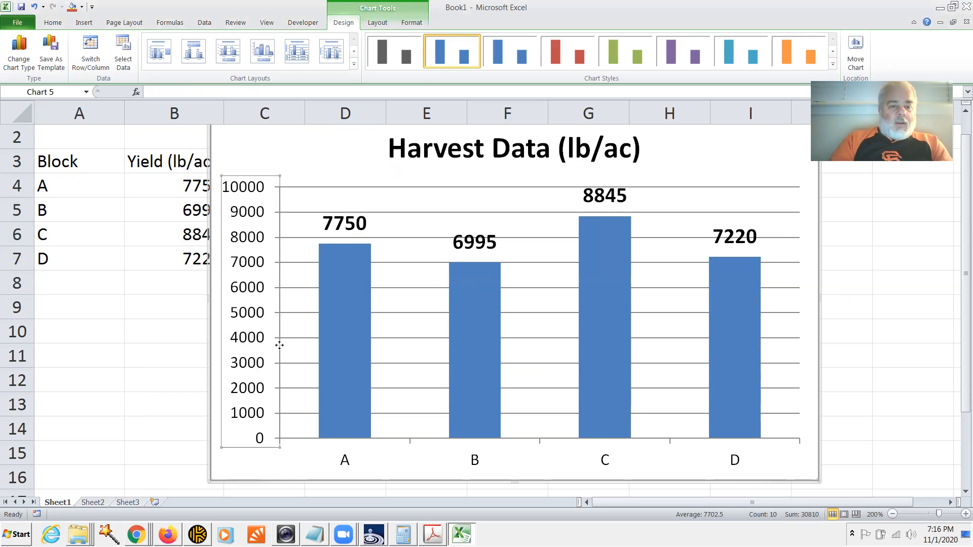
{"action": "right_click", "coordinate": [279, 345]}
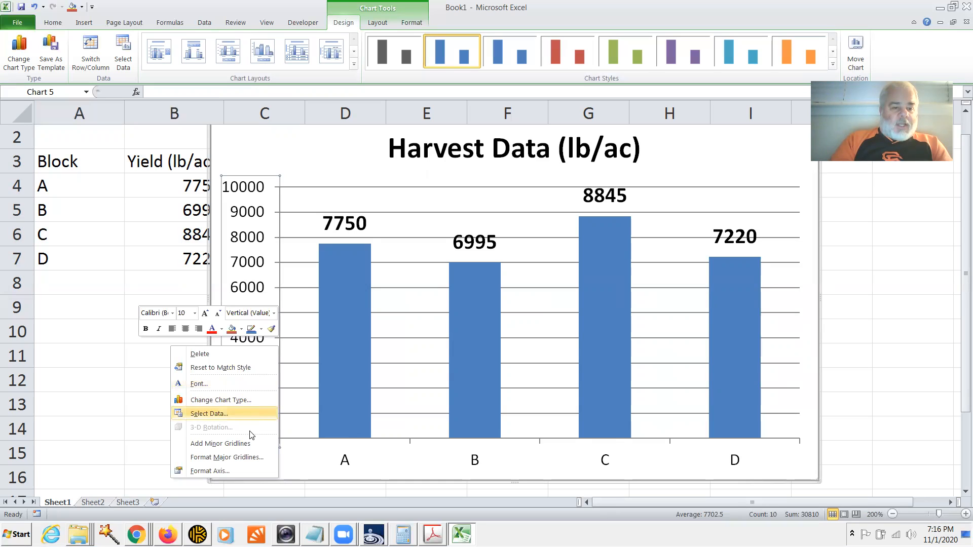
{"action": "left_click", "coordinate": [254, 458]}
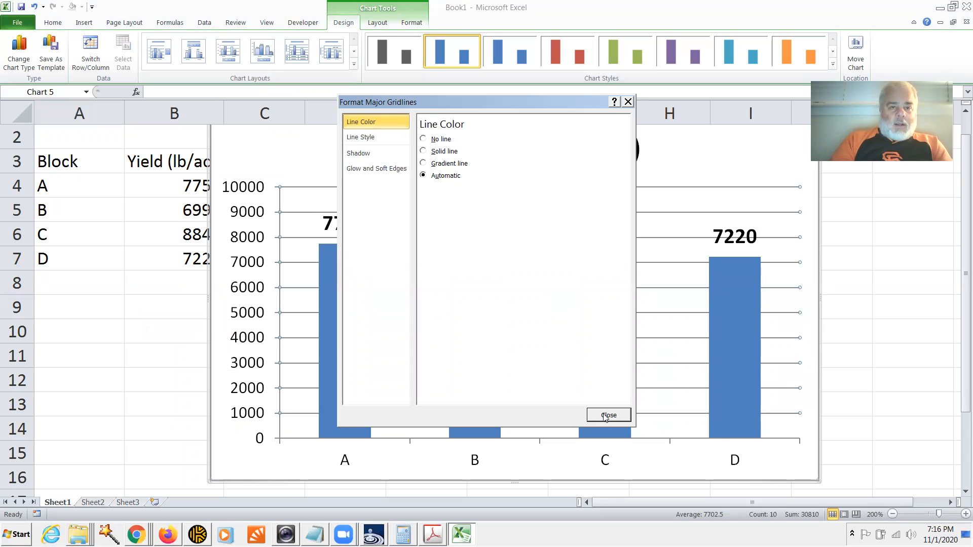
{"action": "left_click", "coordinate": [605, 416]}
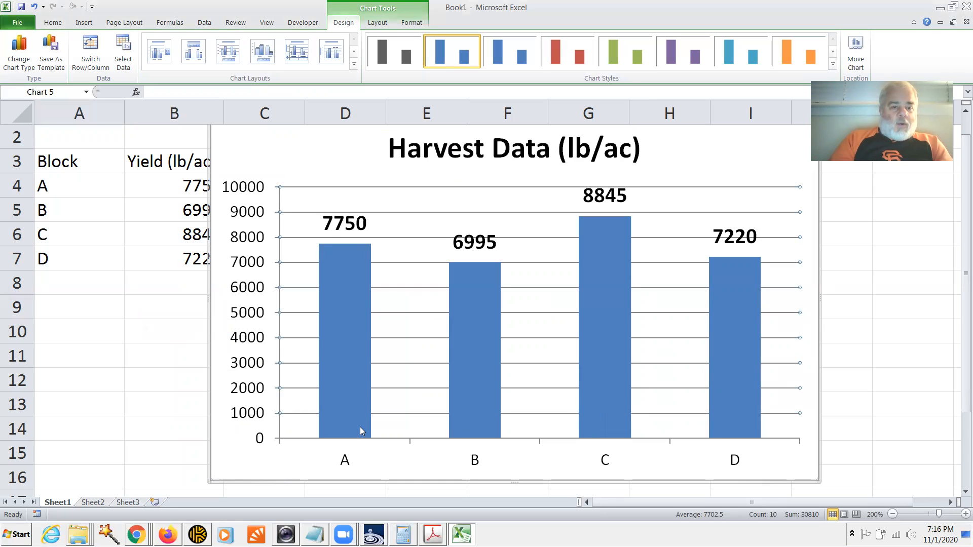
{"action": "right_click", "coordinate": [279, 420]}
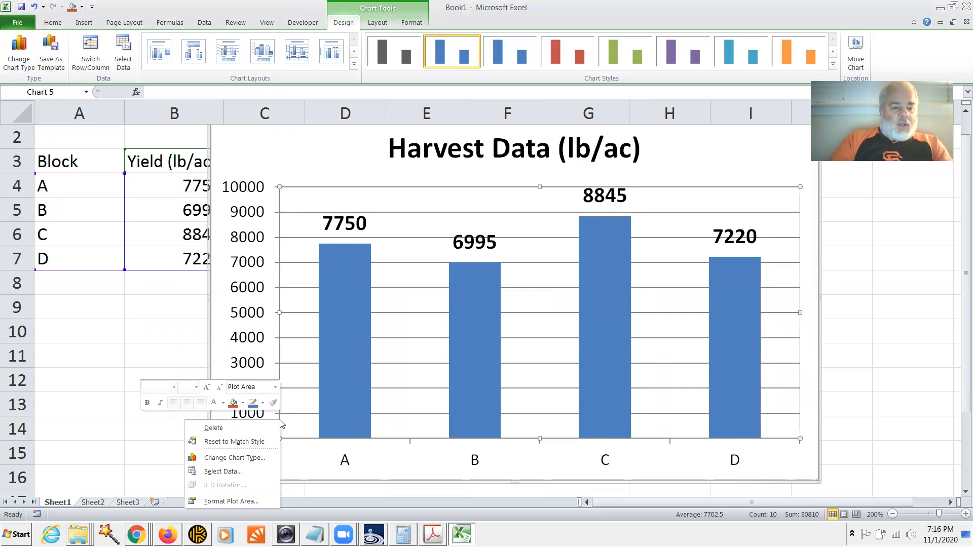
{"action": "left_click", "coordinate": [254, 501]}
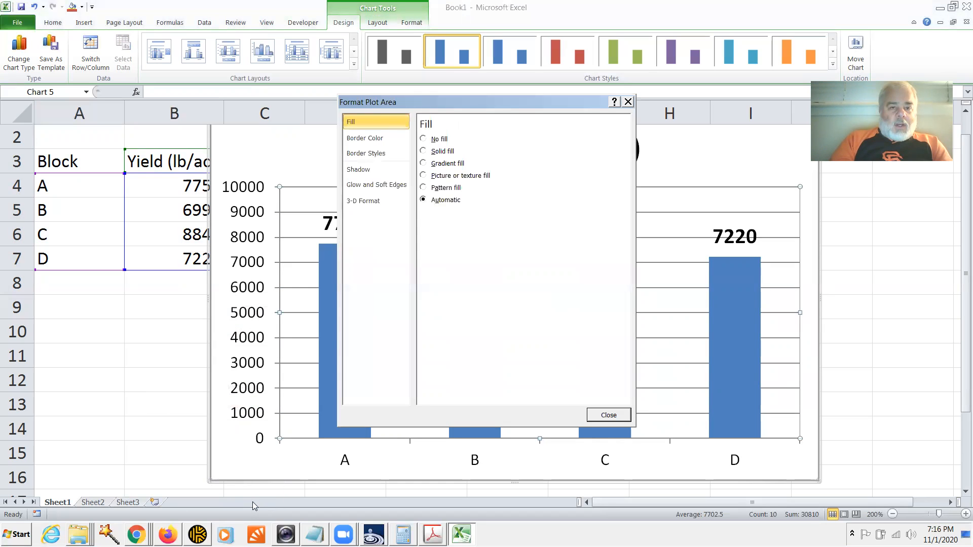
{"action": "left_click", "coordinate": [609, 415]}
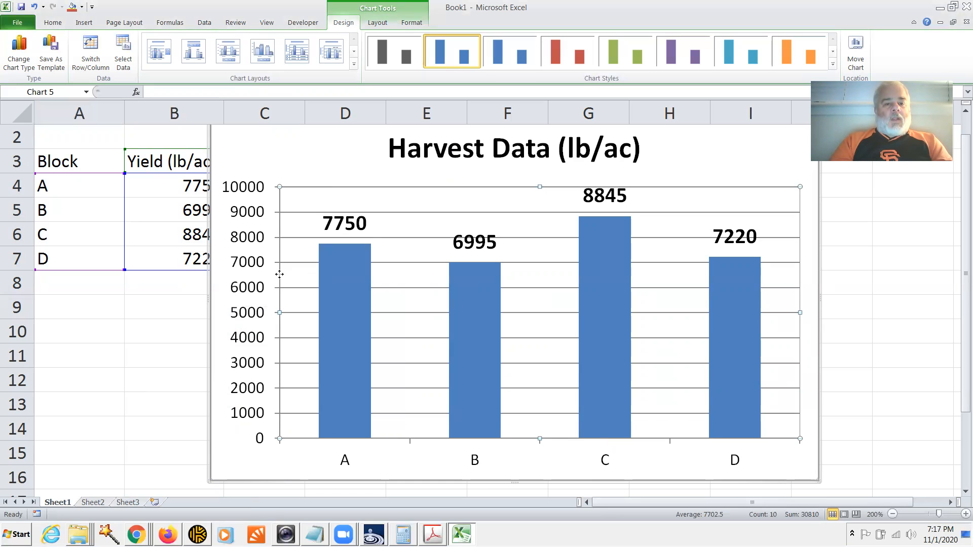
Set the vertical axis to a fixed minimum of 5000 and close the axis formatting.
{"action": "left_click", "coordinate": [239, 366]}
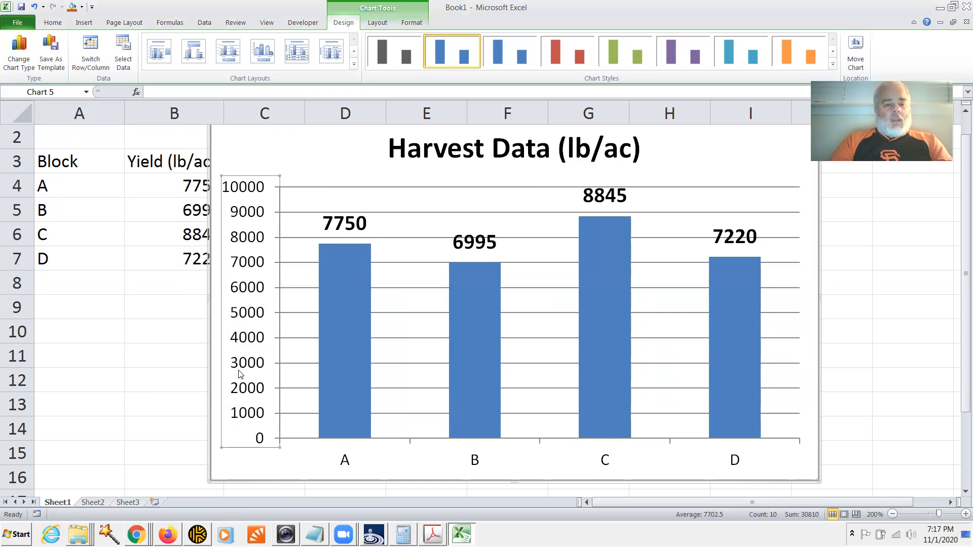
{"action": "double_click", "coordinate": [240, 374]}
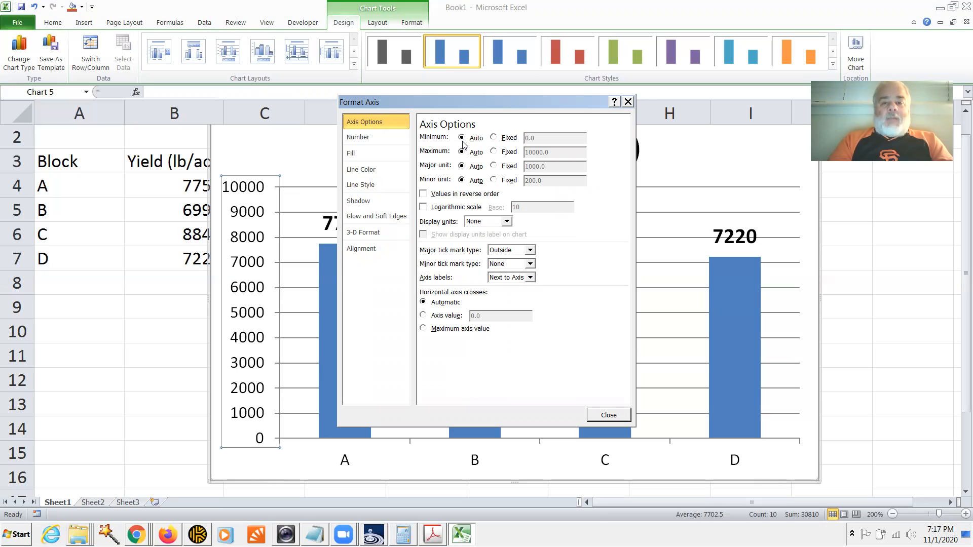
{"action": "left_click", "coordinate": [493, 137]}
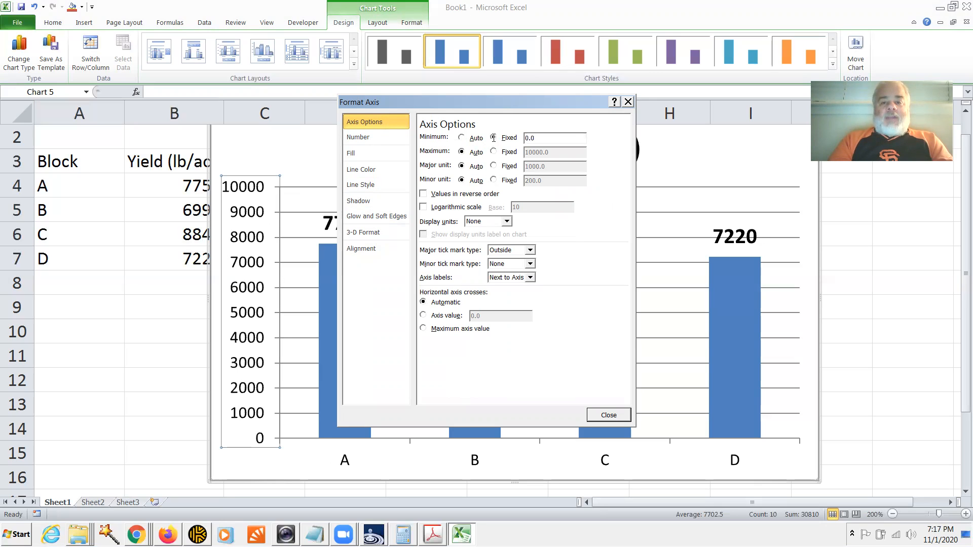
{"action": "left_click_drag", "start_coordinate": [541, 139], "coordinate": [520, 141]}
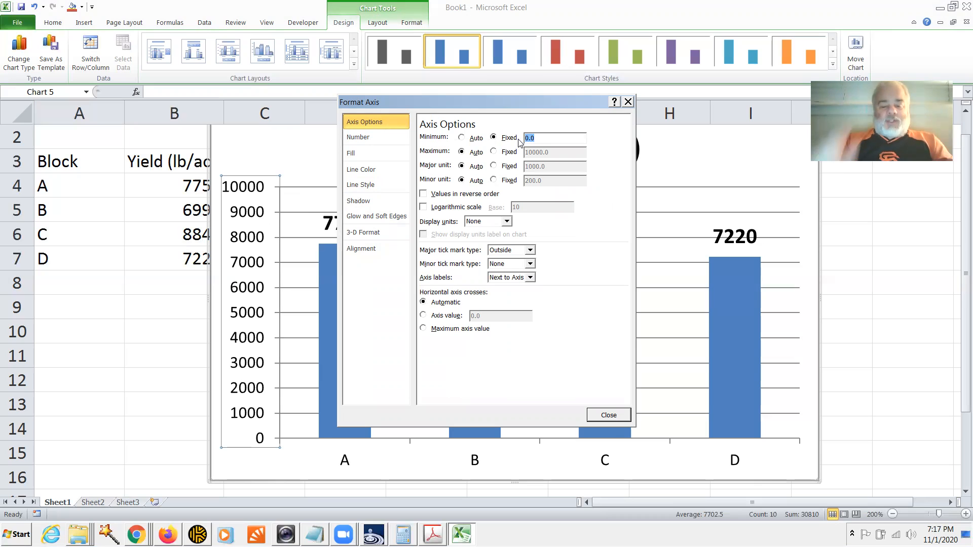
{"action": "type", "text": "5"}
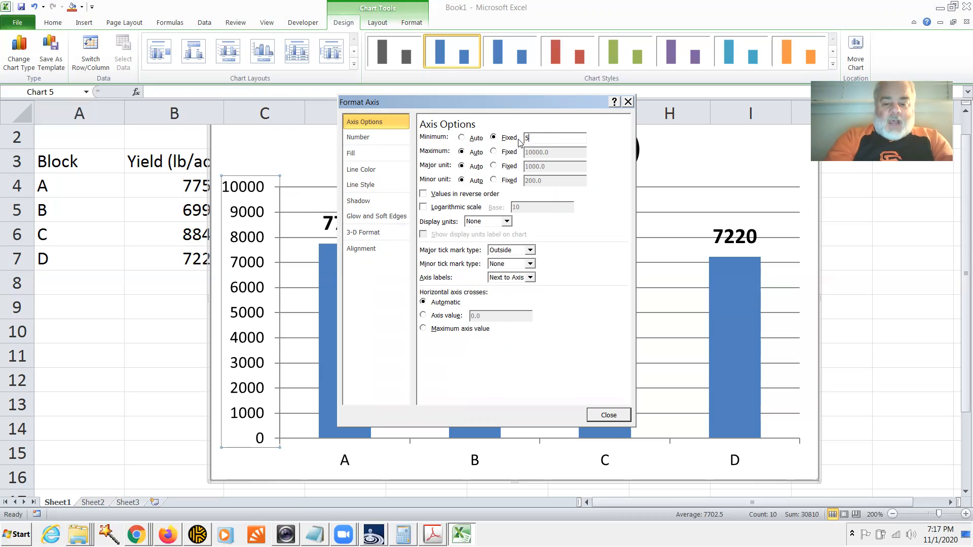
{"action": "type", "text": "000"}
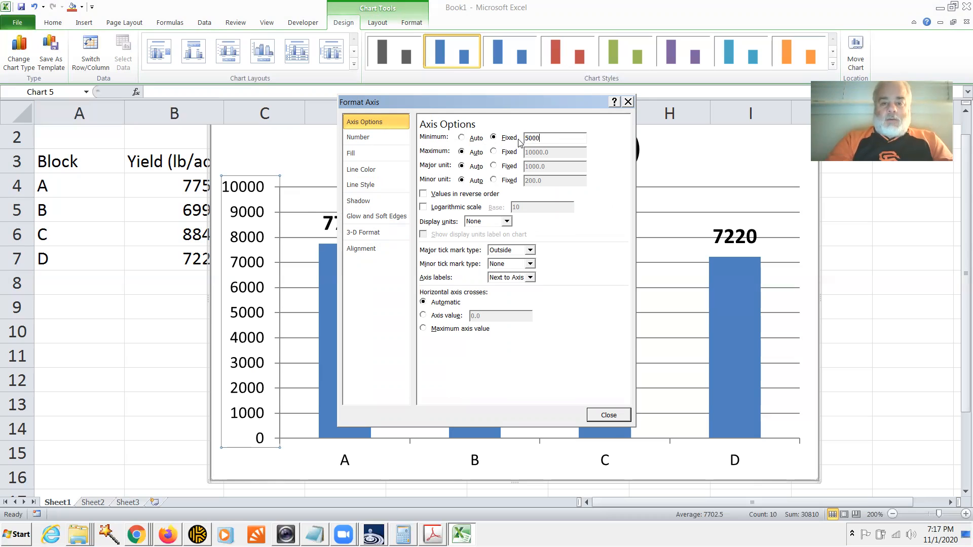
{"action": "left_click", "coordinate": [609, 415]}
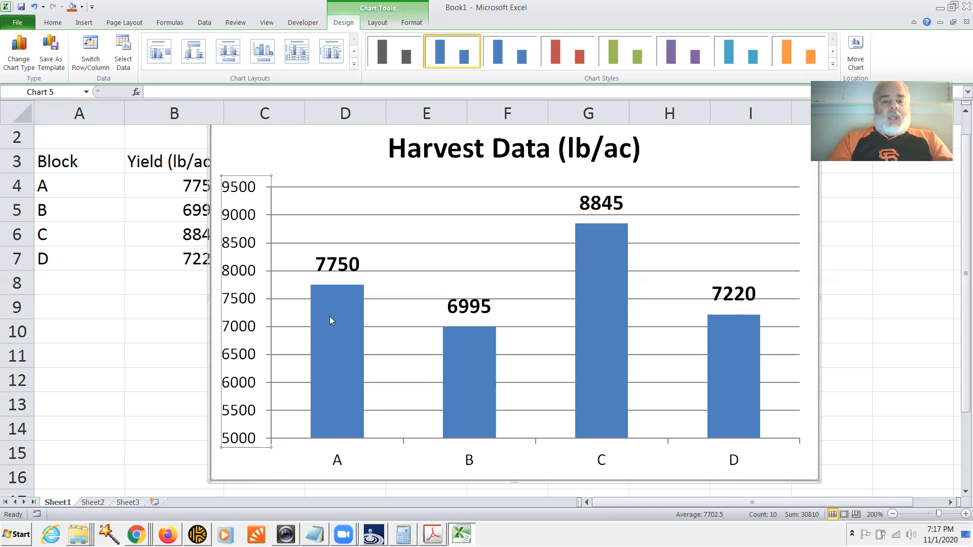
{"action": "mouse_move", "coordinate": [330, 317]}
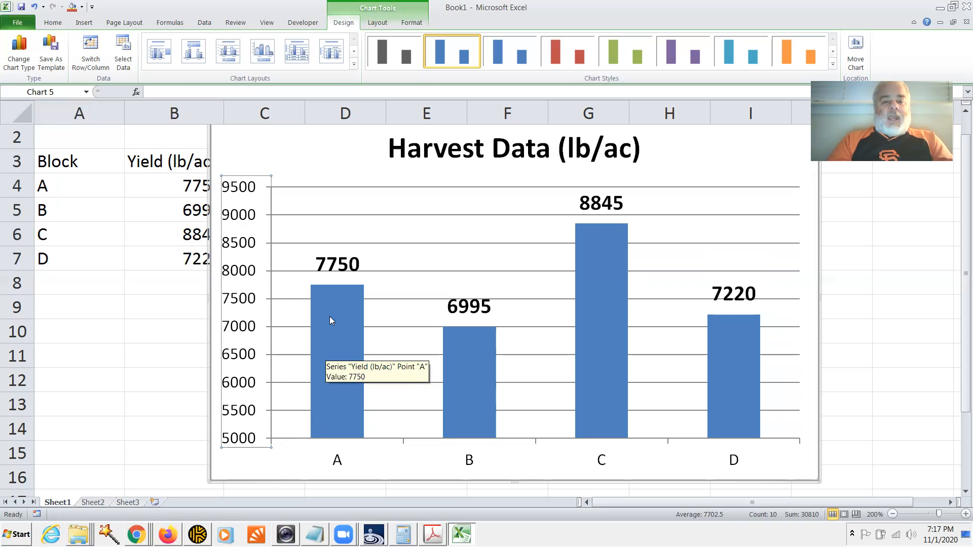
{"action": "right_click", "coordinate": [329, 316]}
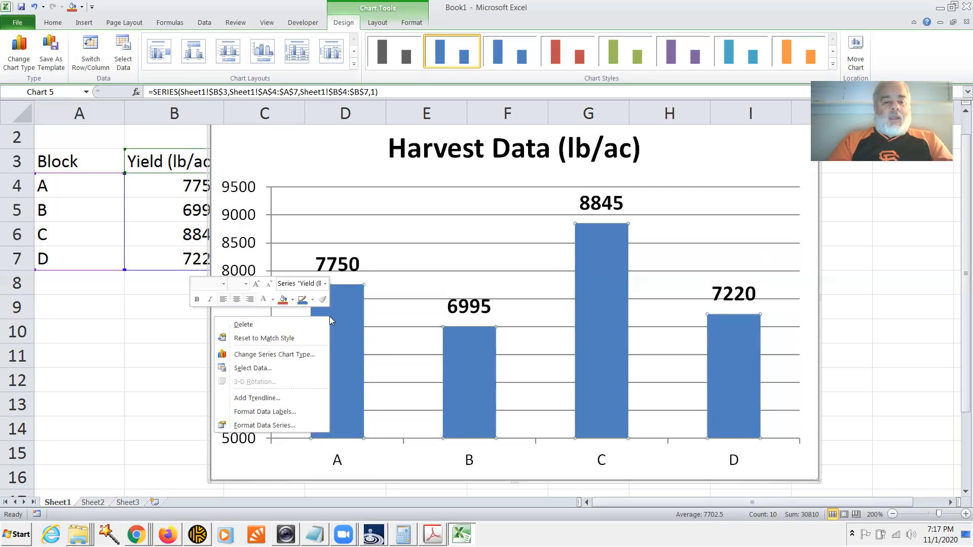
{"action": "left_click", "coordinate": [249, 266]}
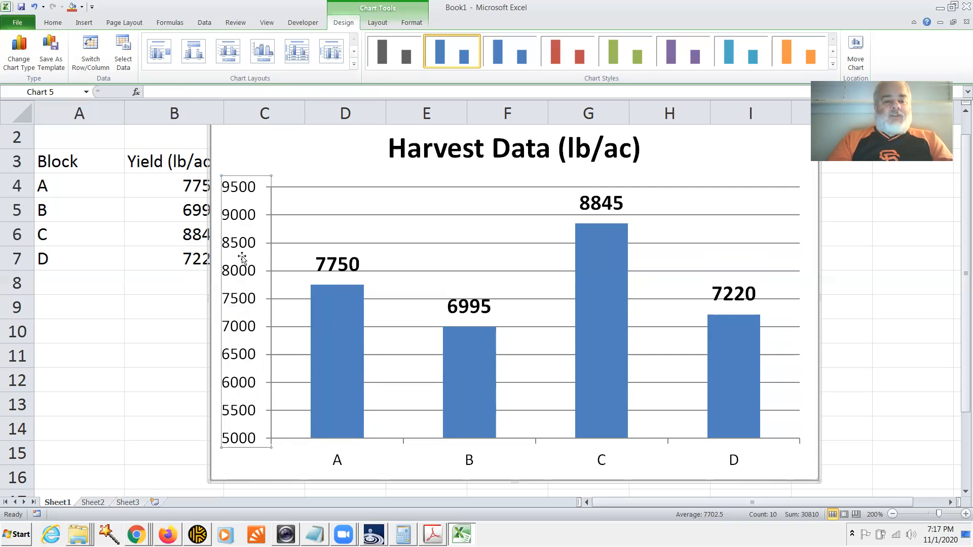
{"action": "double_click", "coordinate": [242, 259]}
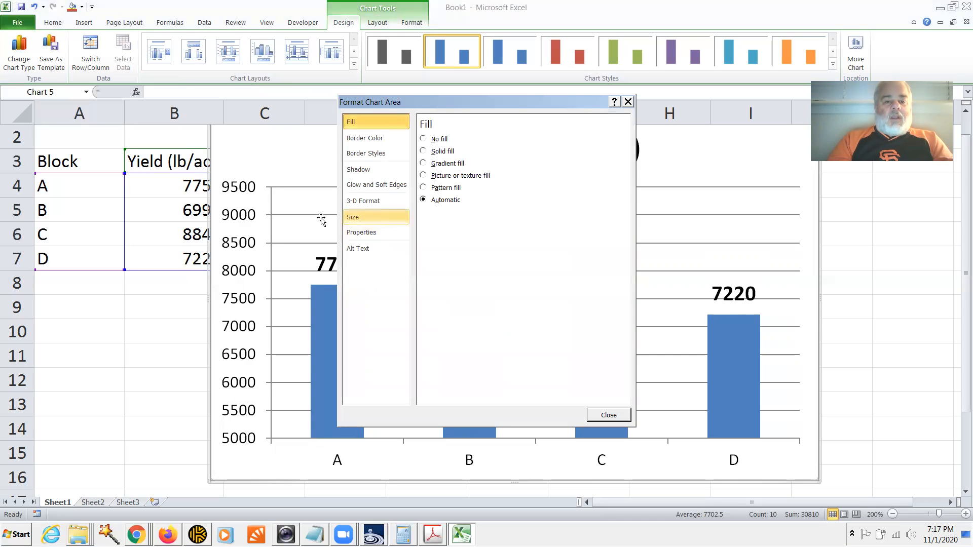
{"action": "left_click", "coordinate": [628, 102]}
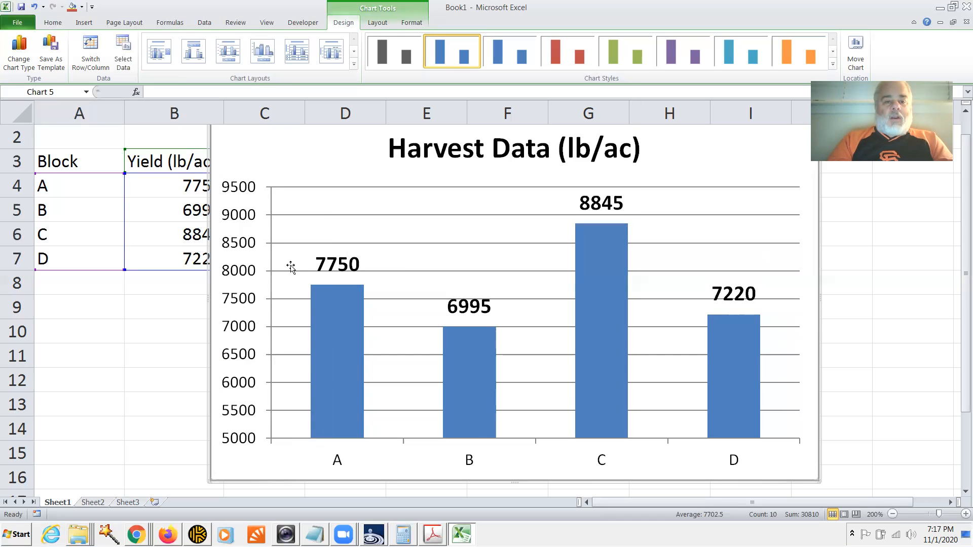
{"action": "double_click", "coordinate": [259, 282]}
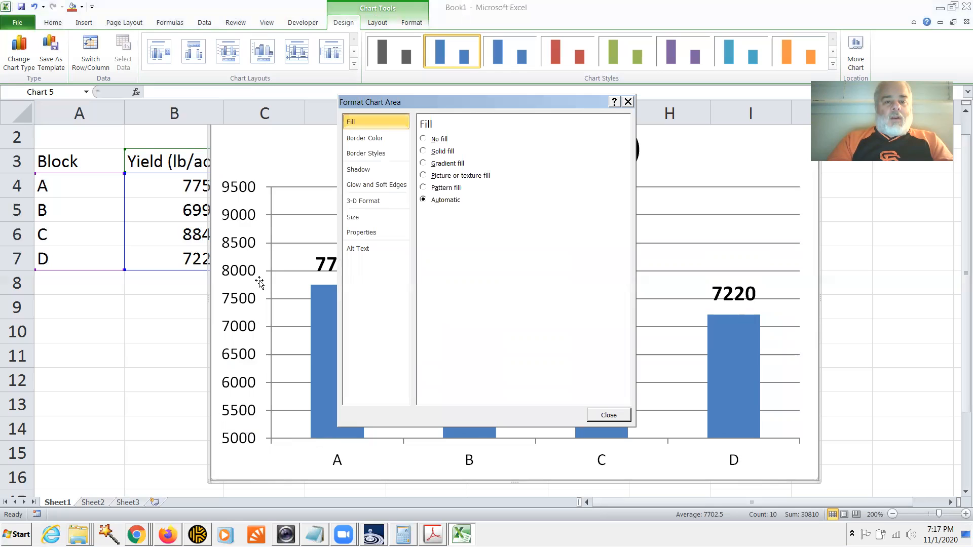
{"action": "left_click", "coordinate": [628, 102]}
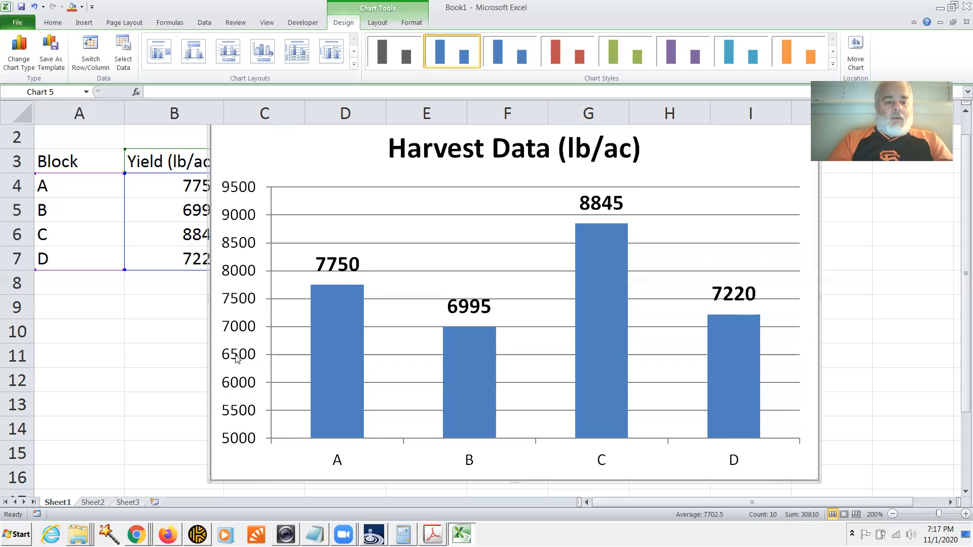
{"action": "double_click", "coordinate": [270, 442]}
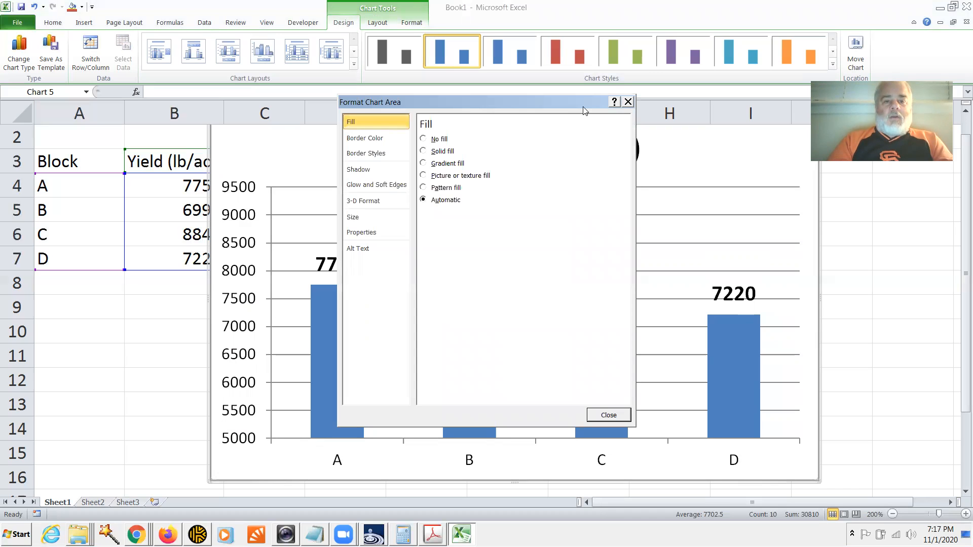
{"action": "left_click", "coordinate": [628, 102]}
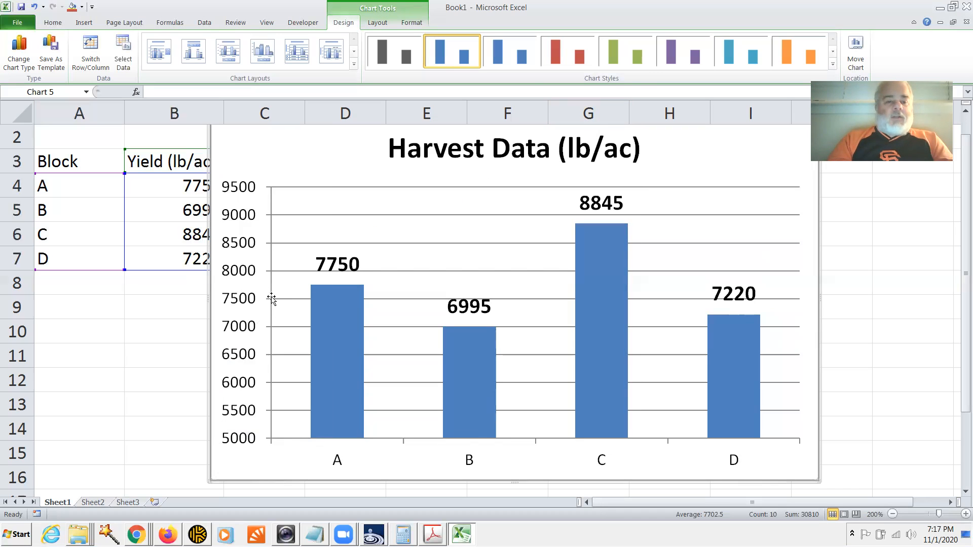
{"action": "double_click", "coordinate": [248, 343]}
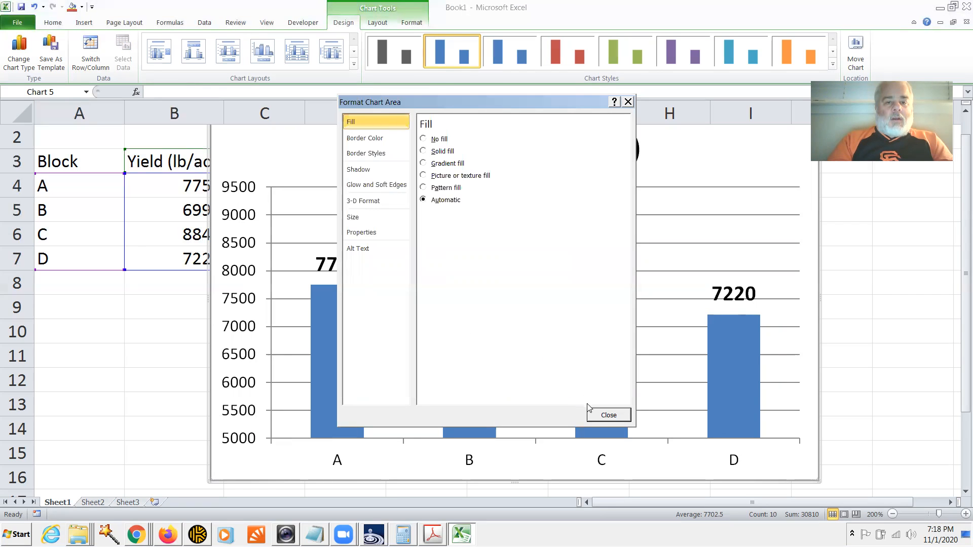
{"action": "left_click", "coordinate": [603, 419]}
Set the harvest chart's vertical axis to a fixed minimum of 6500 and close the axis formatting.
{"action": "left_click", "coordinate": [241, 301]}
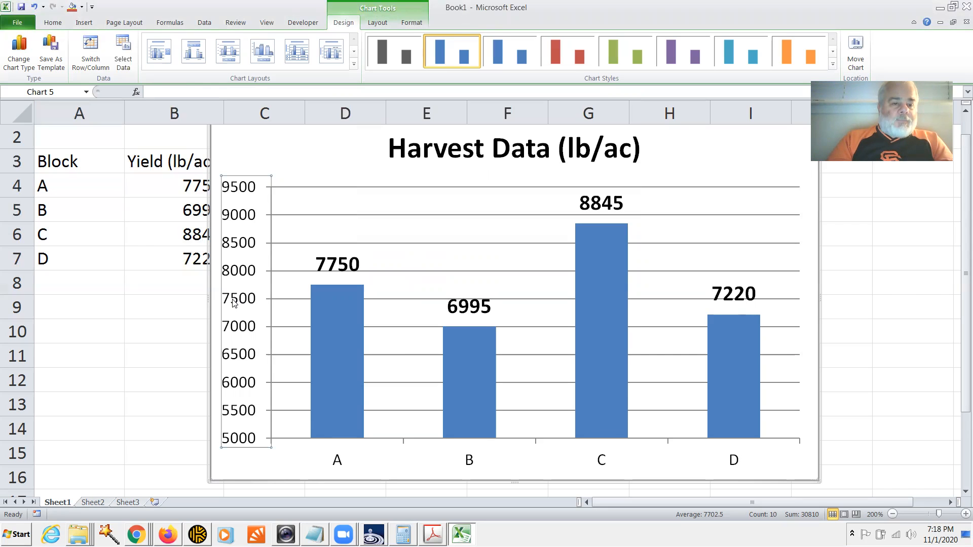
{"action": "double_click", "coordinate": [234, 302]}
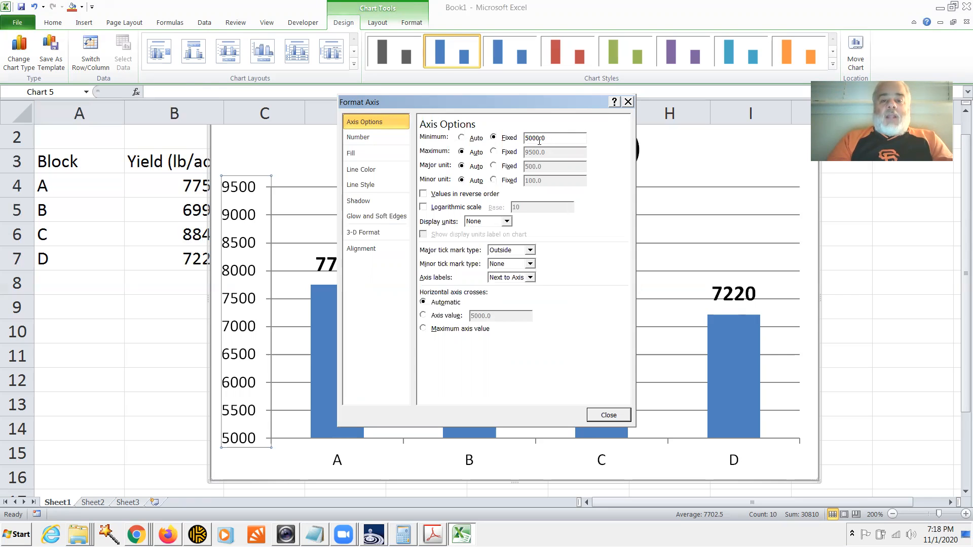
{"action": "left_click_drag", "start_coordinate": [531, 141], "coordinate": [523, 143]}
{"action": "type", "text": "6"}
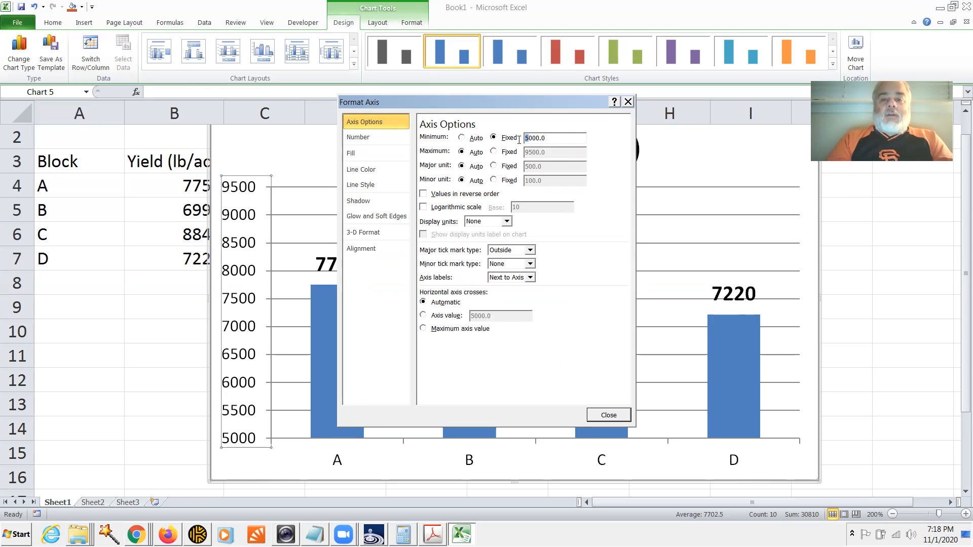
{"action": "type", "text": "65"}
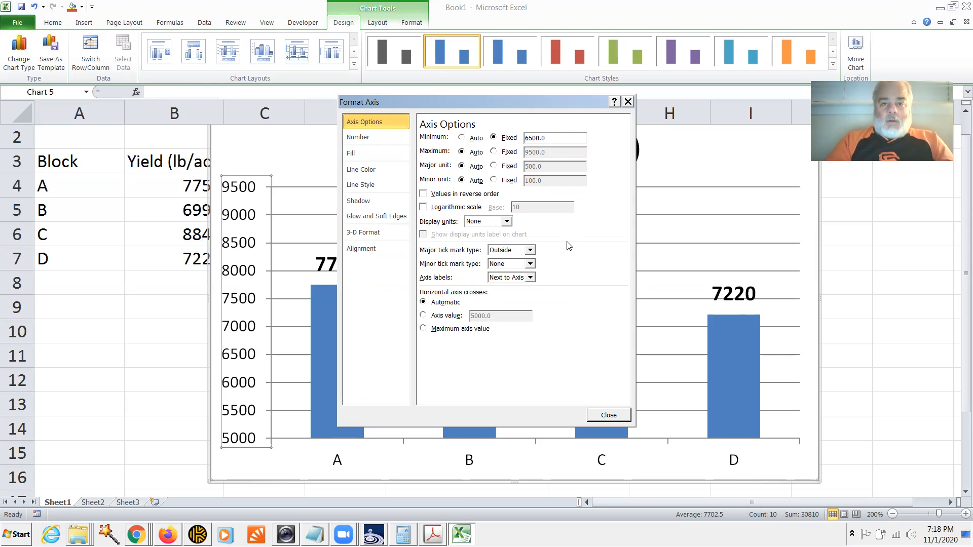
{"action": "left_click", "coordinate": [599, 417]}
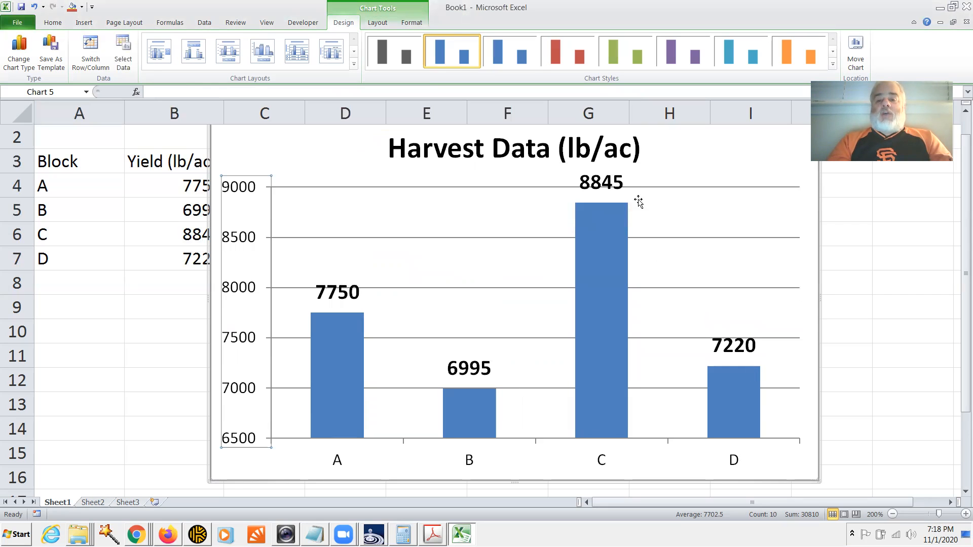
Set the minimum of the chart's vertical axis to Auto and close the axis formatting.
{"action": "mouse_move", "coordinate": [612, 394]}
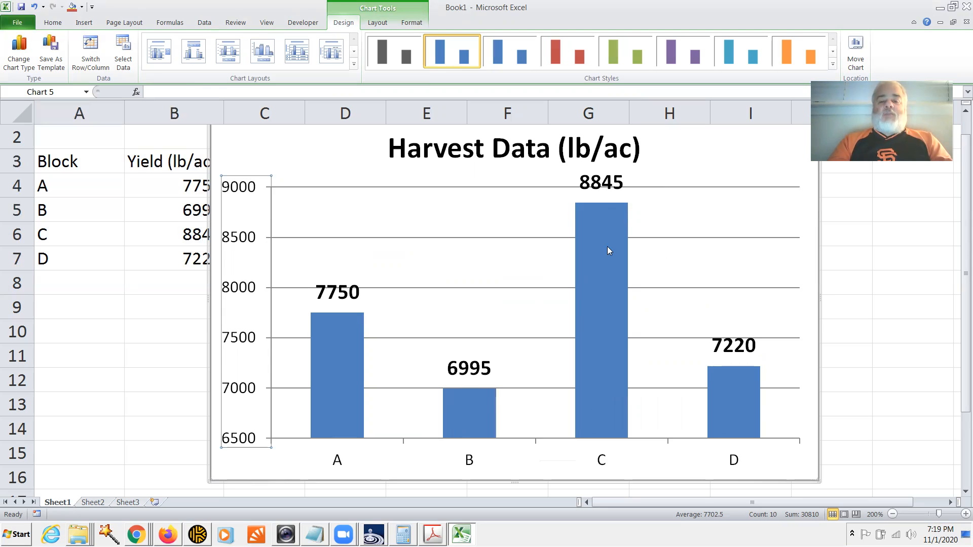
{"action": "mouse_move", "coordinate": [607, 249]}
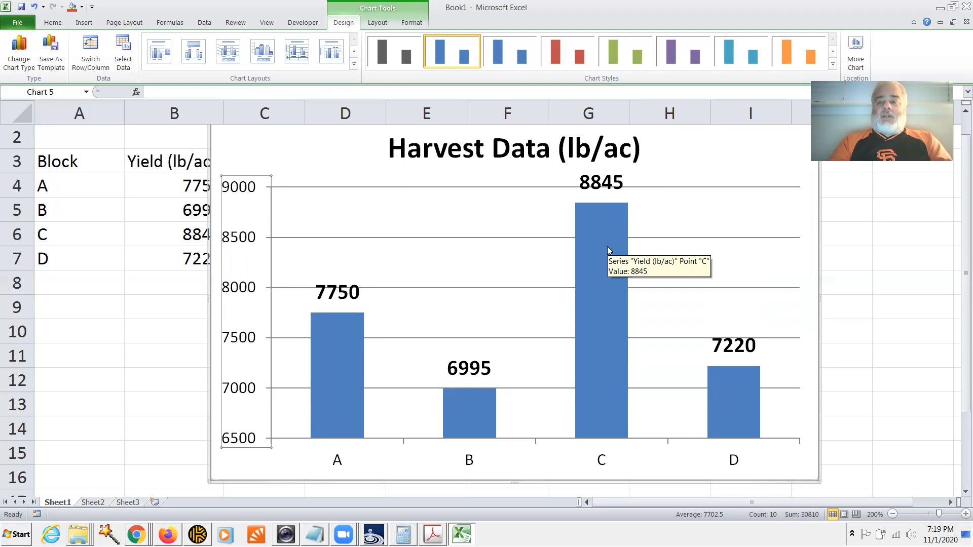
{"action": "double_click", "coordinate": [250, 435]}
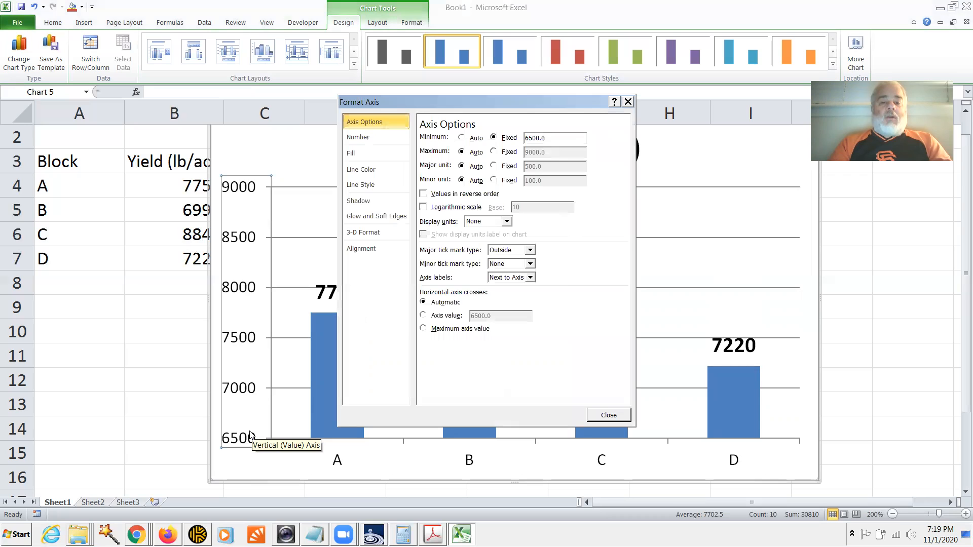
{"action": "left_click", "coordinate": [463, 139]}
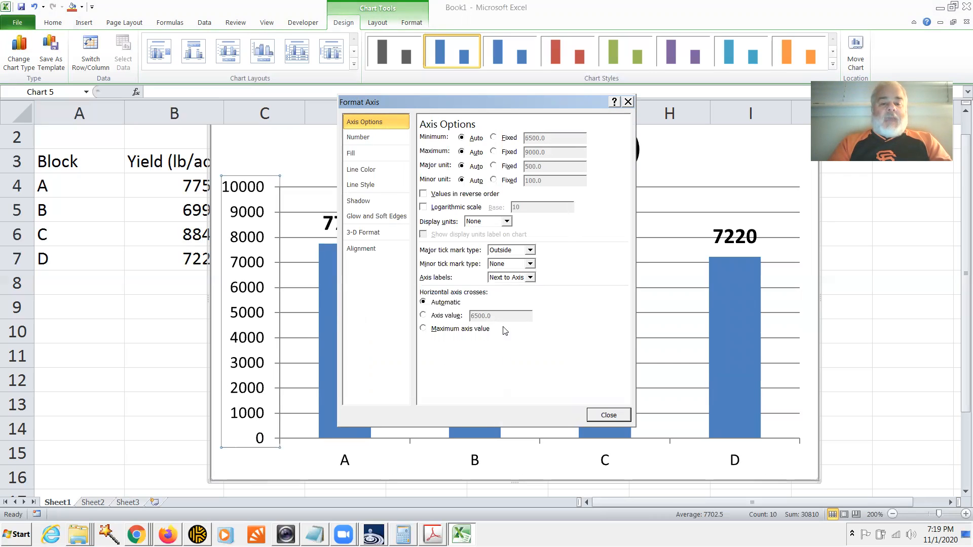
{"action": "left_click", "coordinate": [620, 413]}
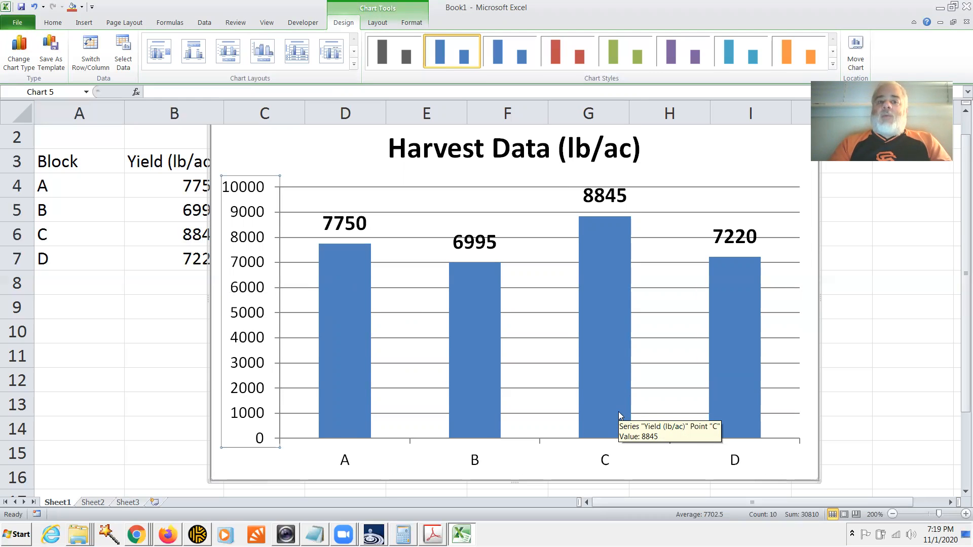
{"action": "left_click", "coordinate": [657, 461]}
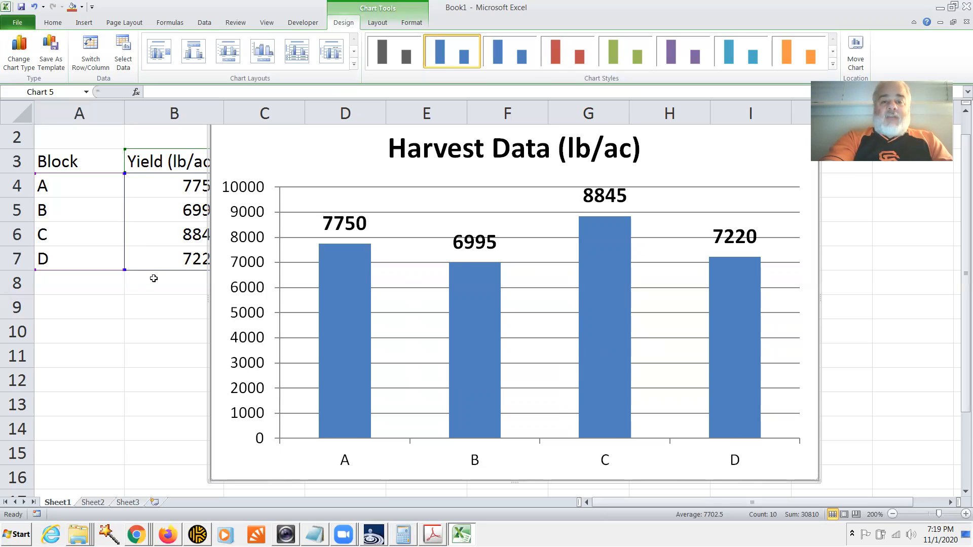
Create a default column chart of the block yields on its own chart sheet, compare it with the embedded chart and return to Sheet1.
{"action": "key", "text": "F11"}
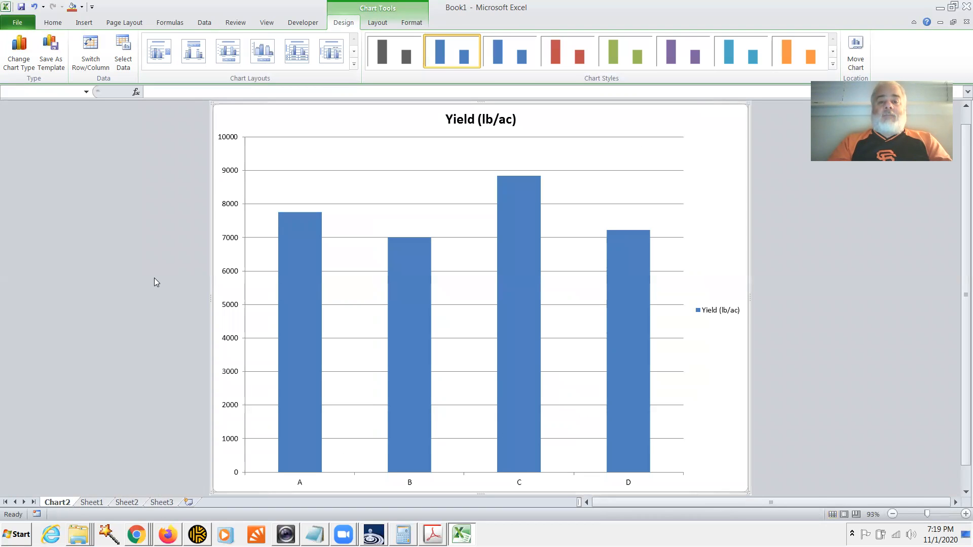
{"action": "left_click", "coordinate": [85, 503]}
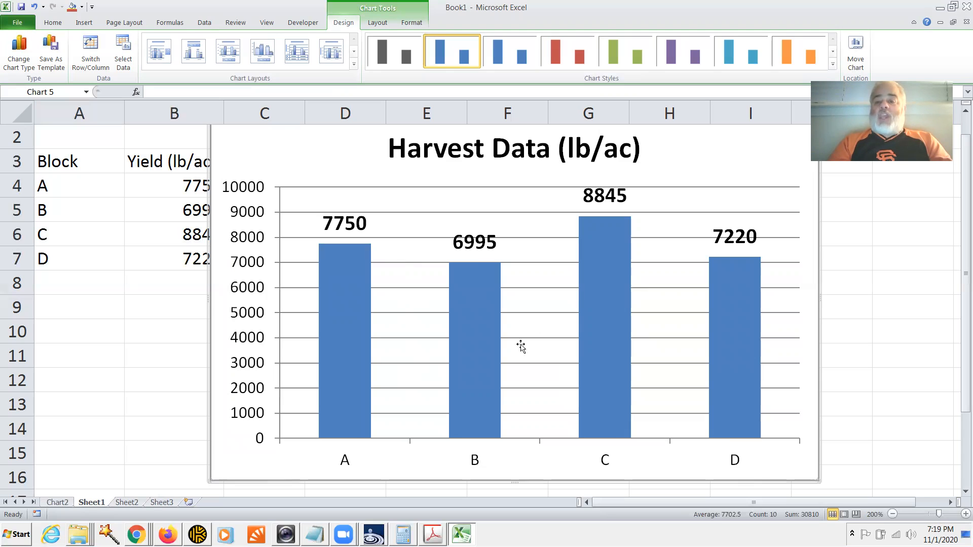
{"action": "left_click", "coordinate": [67, 503]}
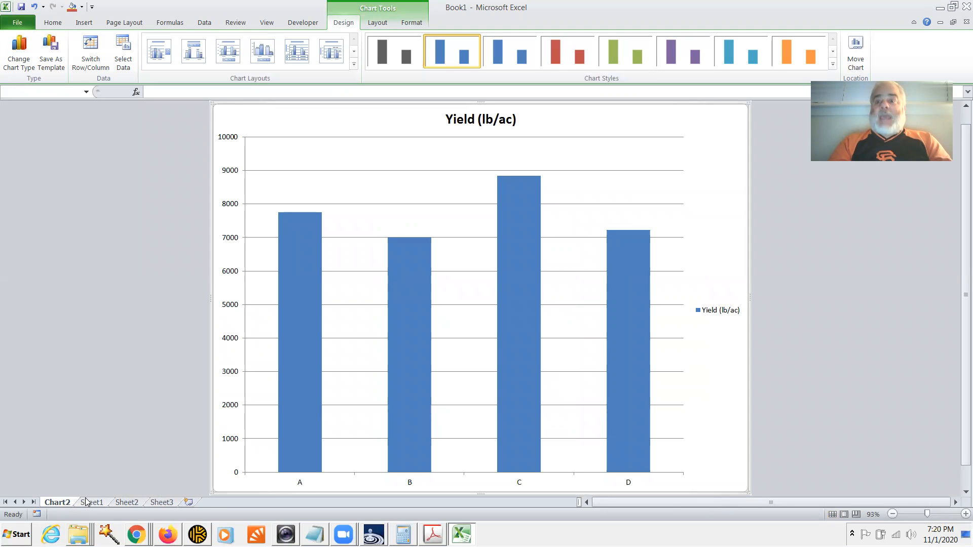
{"action": "left_click", "coordinate": [91, 504]}
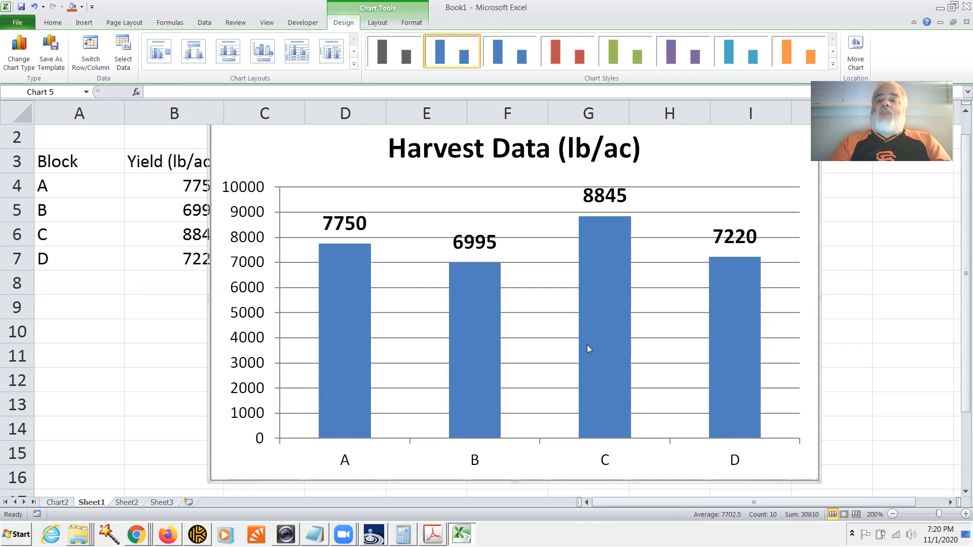
Change the Harvest Data column chart to a line chart with markers.
{"action": "mouse_move", "coordinate": [588, 346]}
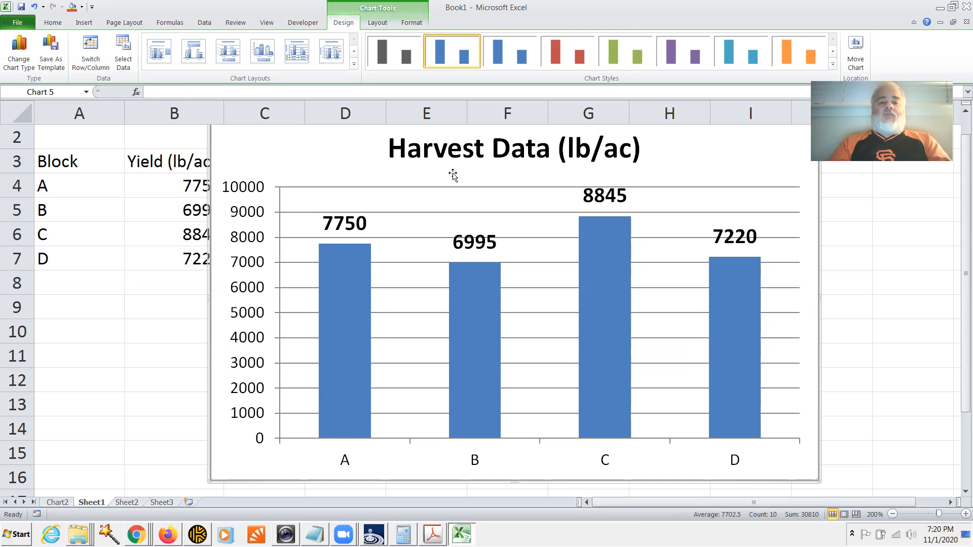
{"action": "mouse_move", "coordinate": [469, 304]}
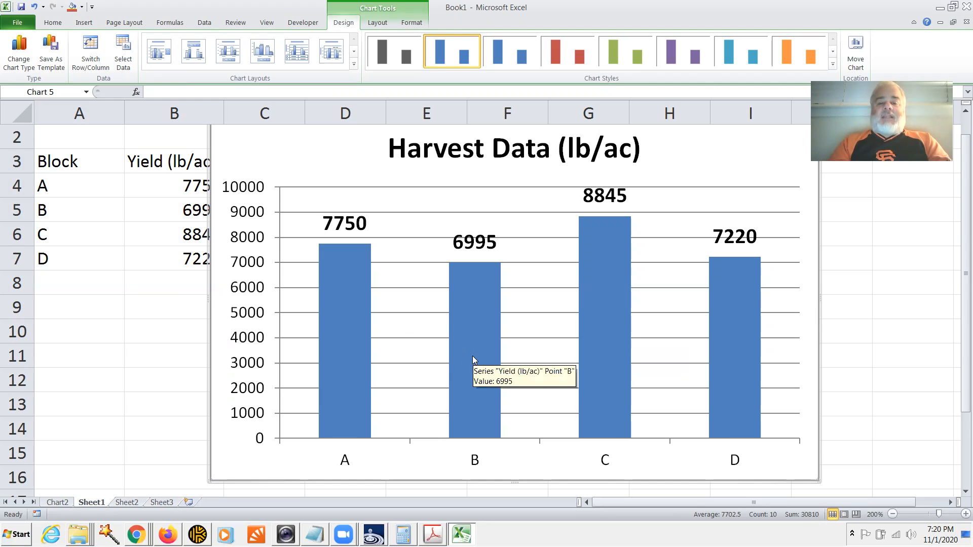
{"action": "right_click", "coordinate": [246, 146]}
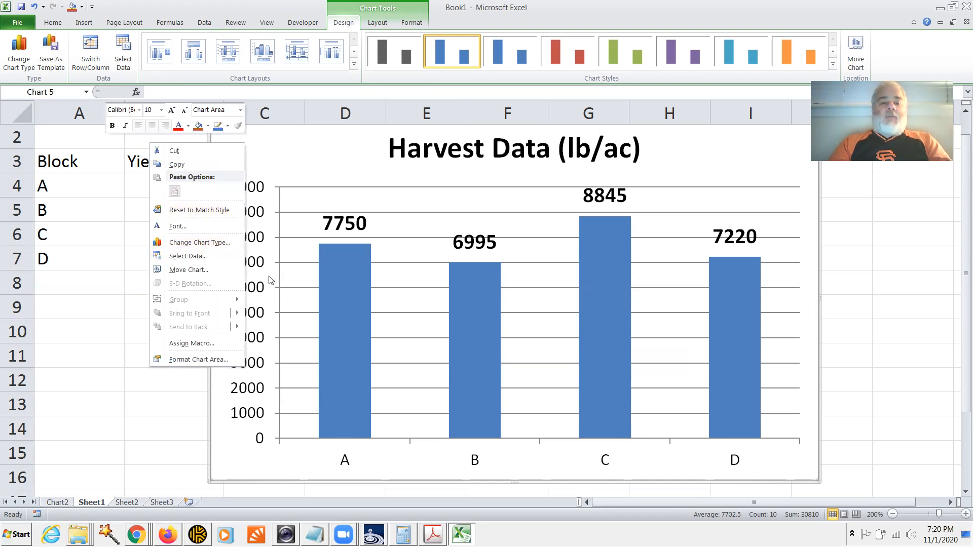
{"action": "left_click", "coordinate": [223, 243]}
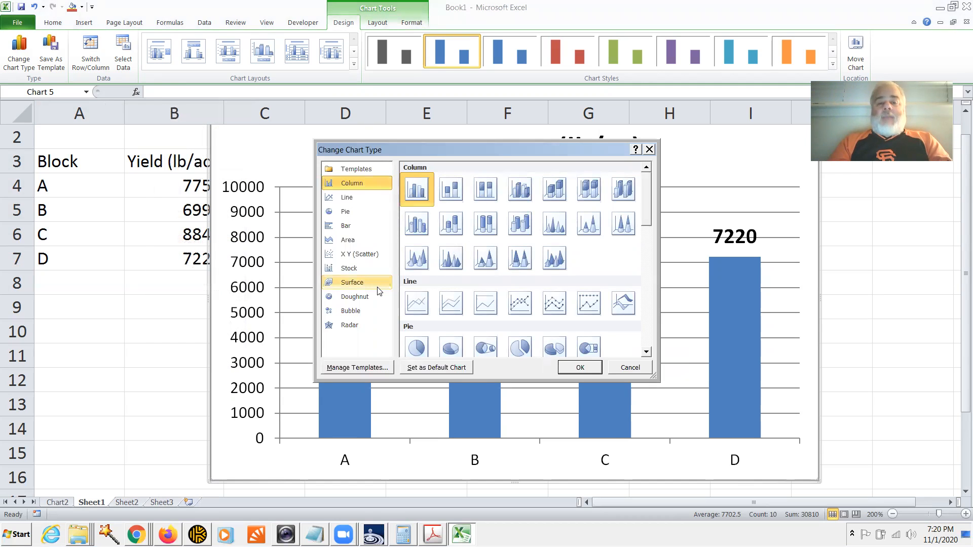
{"action": "left_click", "coordinate": [363, 199]}
{"action": "left_click", "coordinate": [575, 368]}
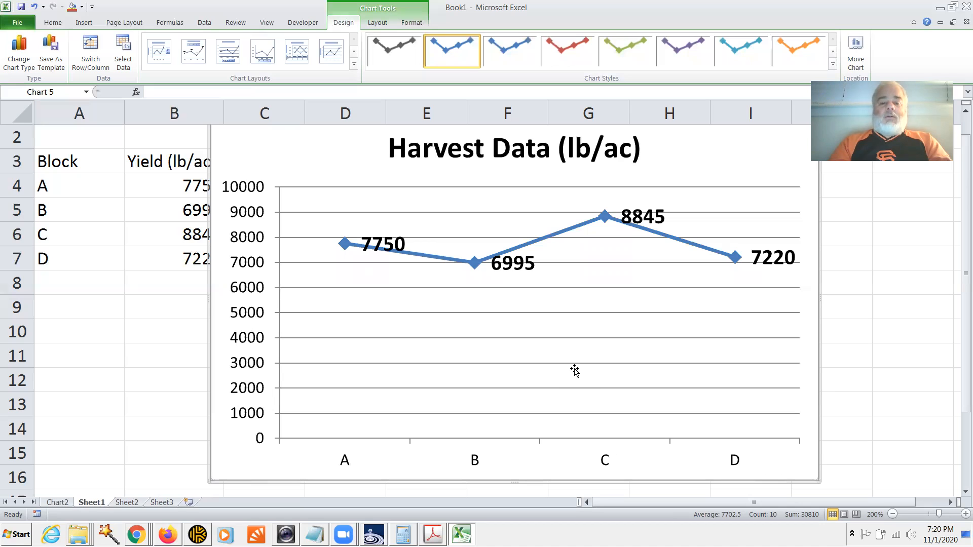
Change the Harvest Data line chart to a 3-D pie chart.
{"action": "right_click", "coordinate": [421, 285]}
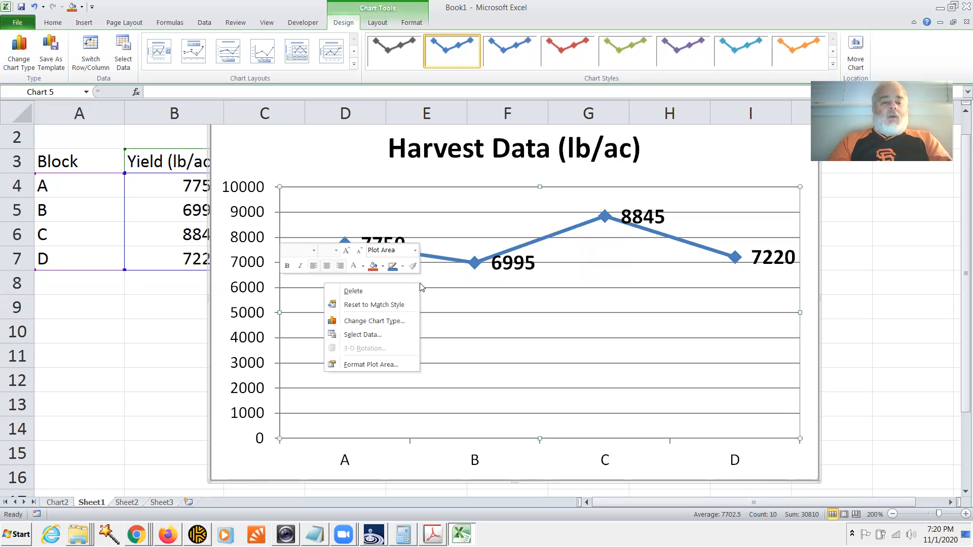
{"action": "left_click", "coordinate": [397, 322]}
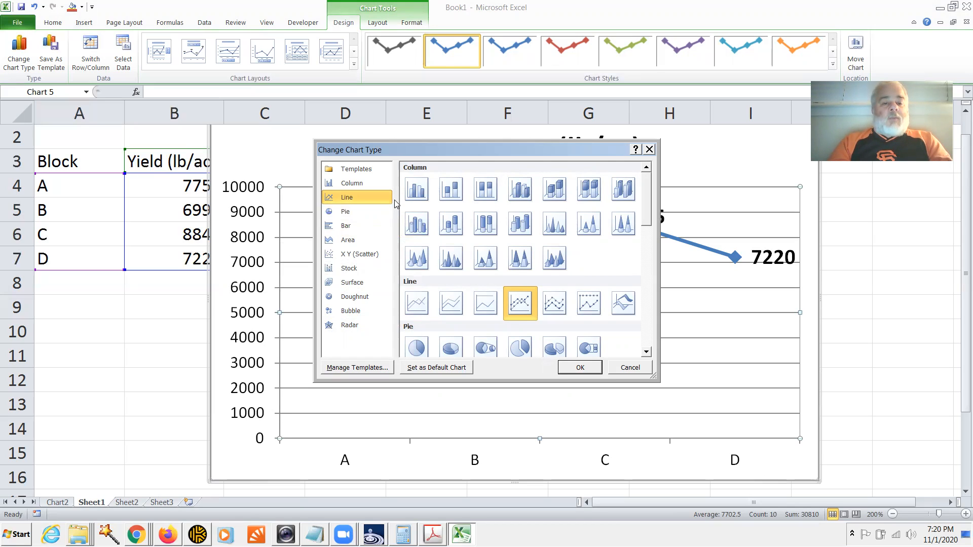
{"action": "left_click", "coordinate": [368, 212]}
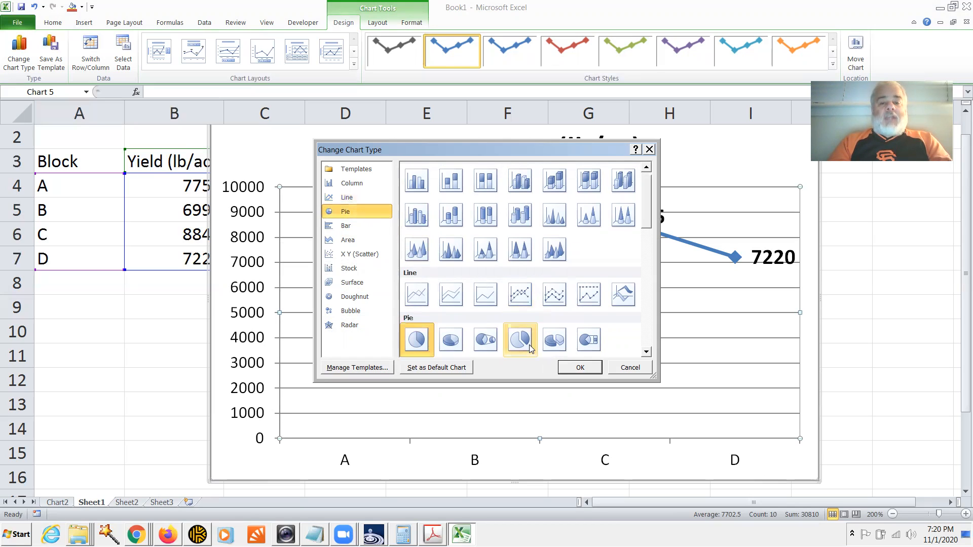
{"action": "left_click", "coordinate": [459, 343]}
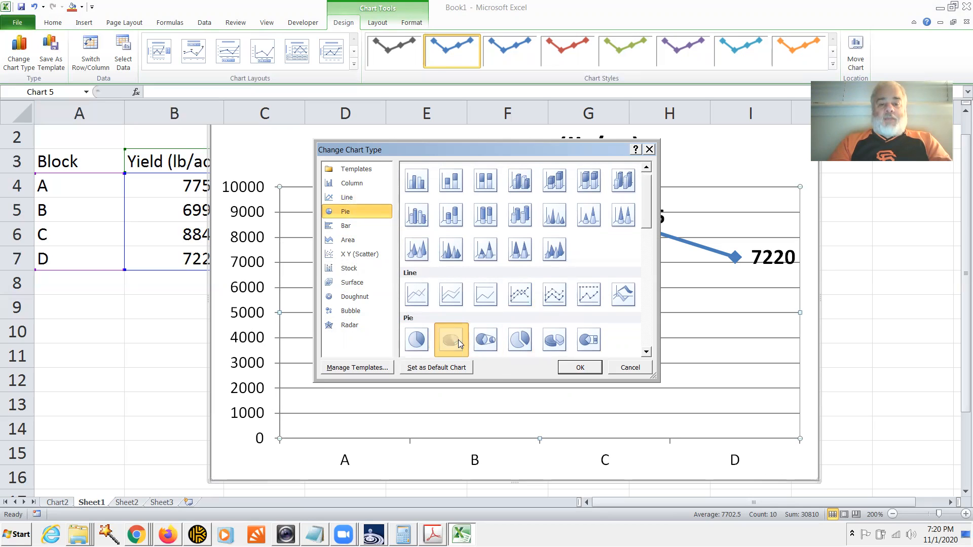
{"action": "left_click", "coordinate": [580, 367]}
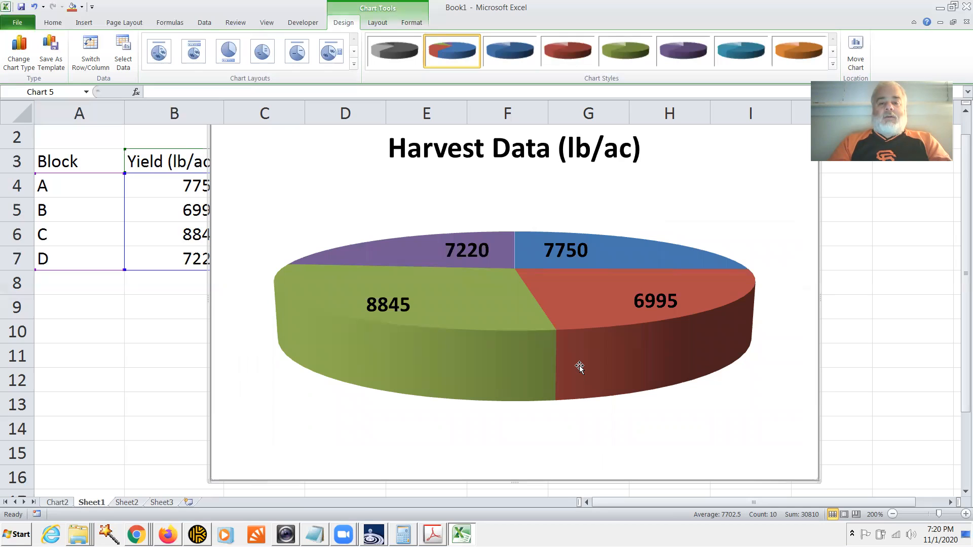
Change the Harvest Data pie chart to a clustered bar chart.
{"action": "left_click", "coordinate": [533, 344]}
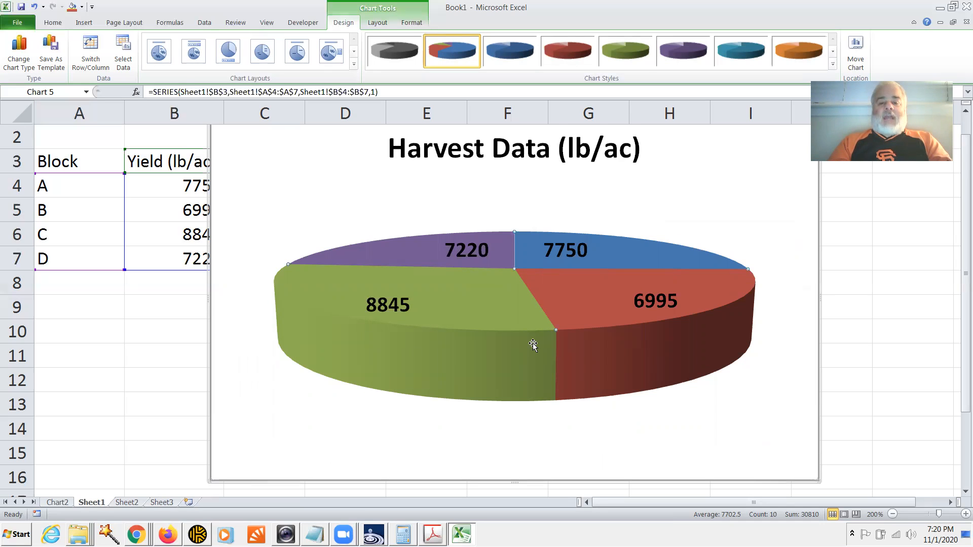
{"action": "right_click", "coordinate": [507, 331]}
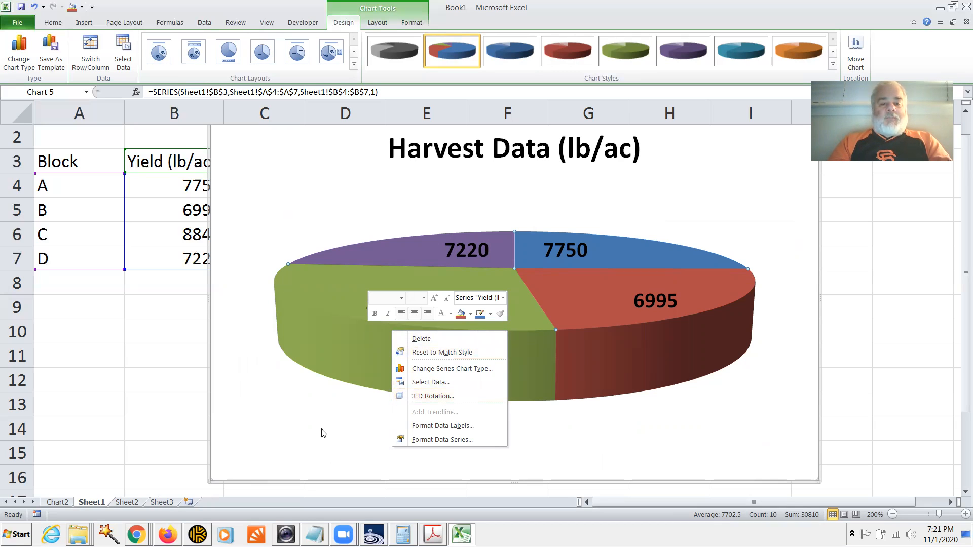
{"action": "right_click", "coordinate": [299, 439]}
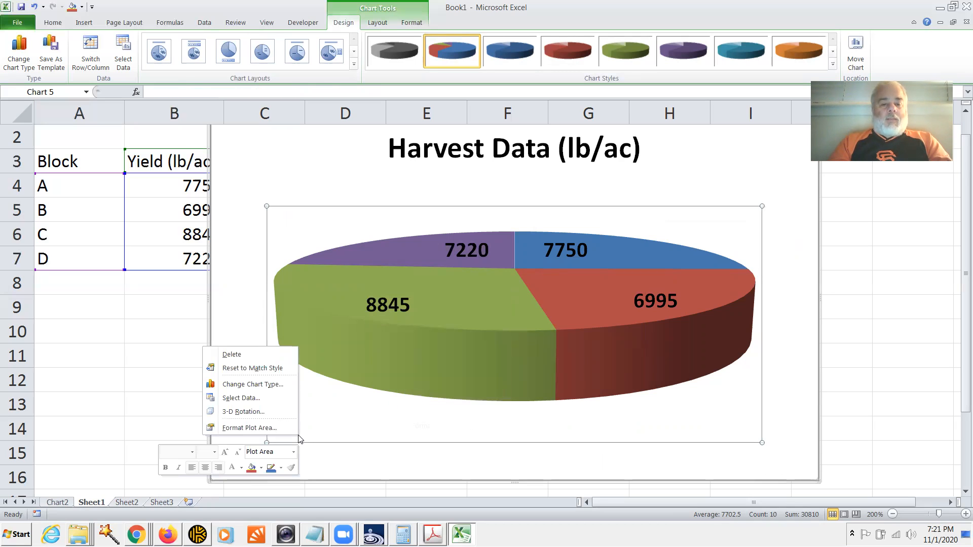
{"action": "left_click", "coordinate": [278, 384]}
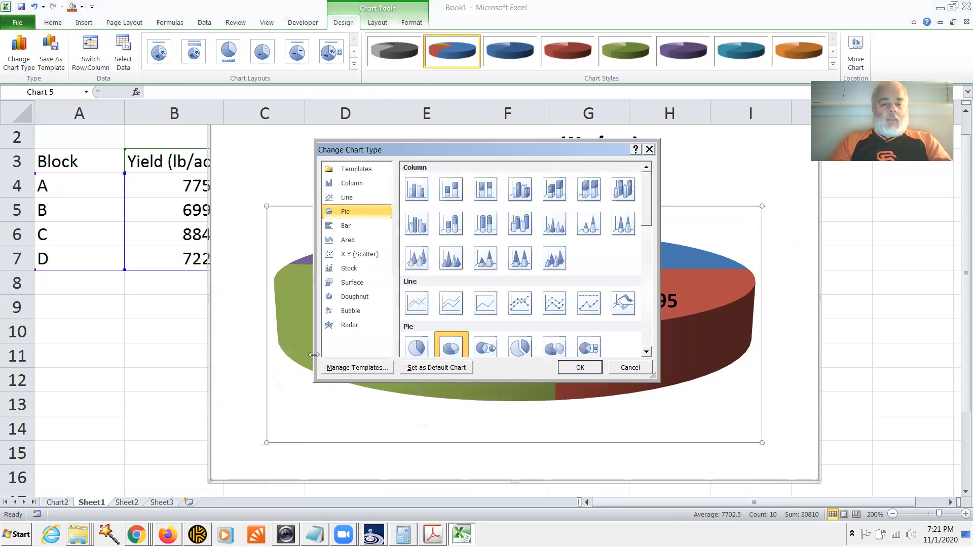
{"action": "left_click", "coordinate": [380, 227]}
{"action": "left_click", "coordinate": [590, 340]}
{"action": "left_click", "coordinate": [582, 368]}
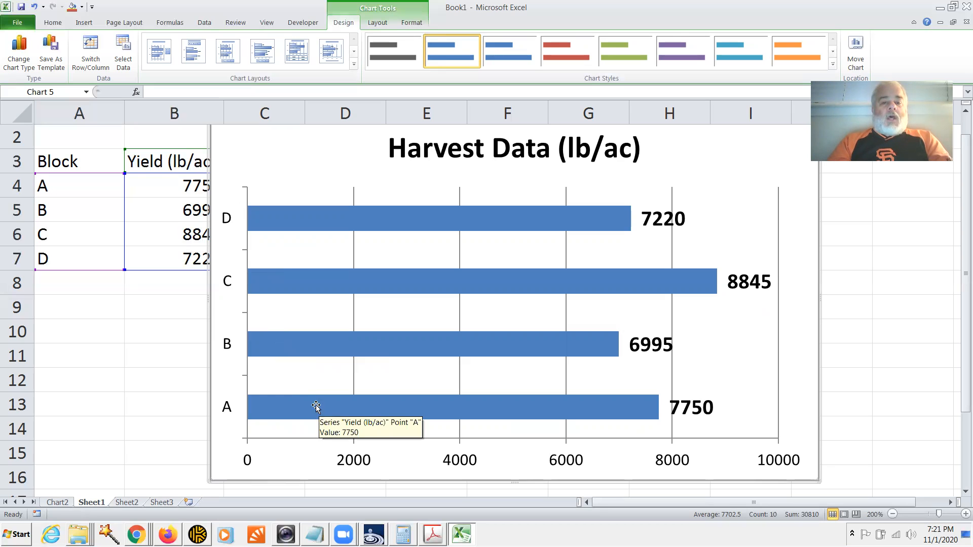
Change the Harvest Data bar chart to a 100% stacked cone column chart.
{"action": "right_click", "coordinate": [283, 305]}
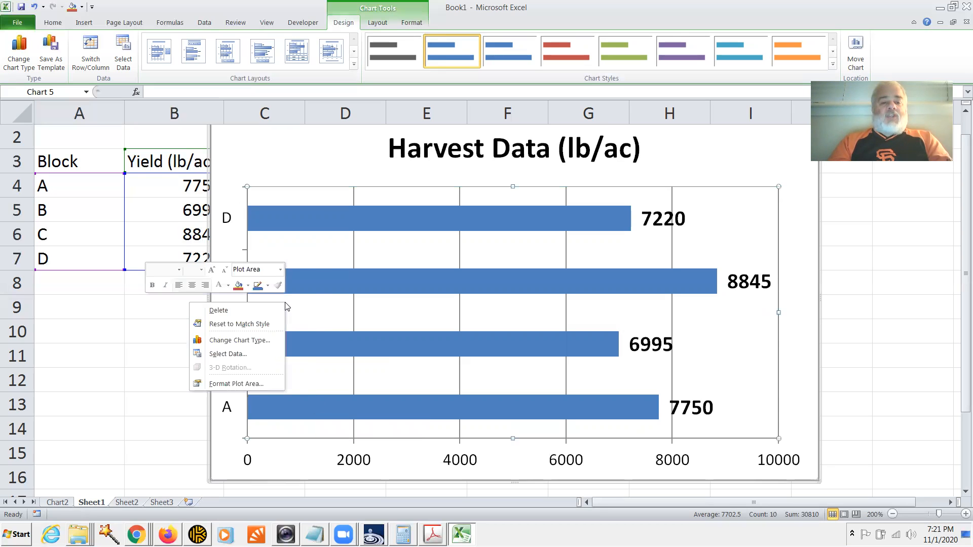
{"action": "right_click", "coordinate": [222, 152]}
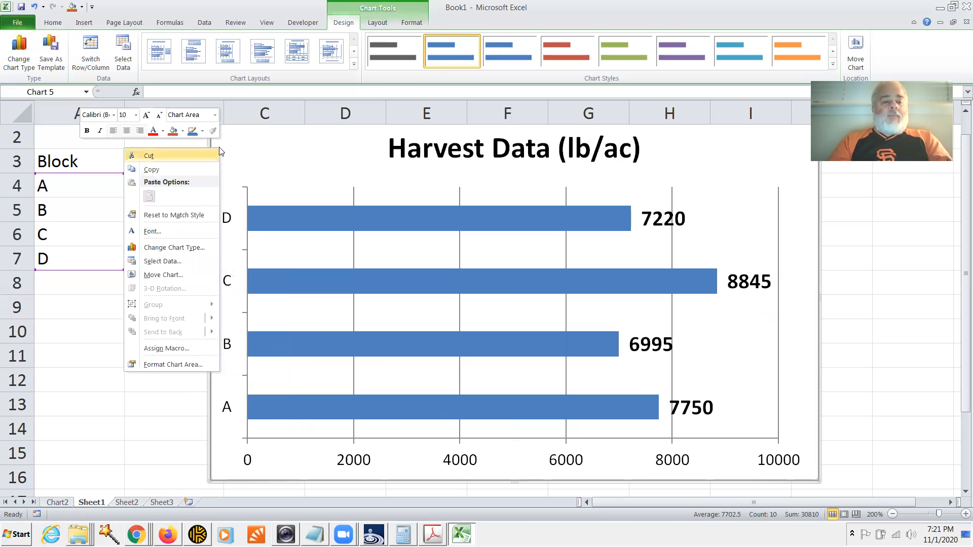
{"action": "left_click", "coordinate": [184, 248]}
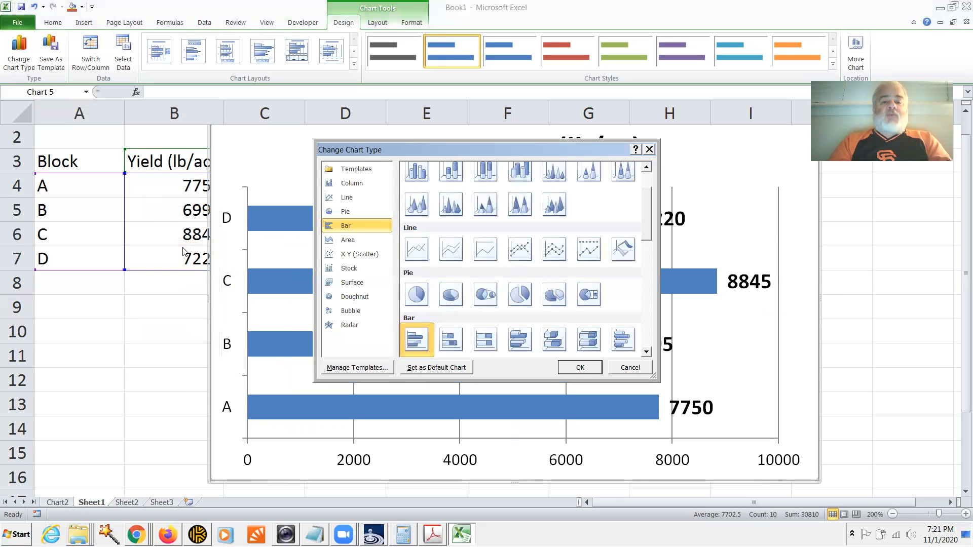
{"action": "left_click_drag", "start_coordinate": [646, 215], "coordinate": [645, 188]}
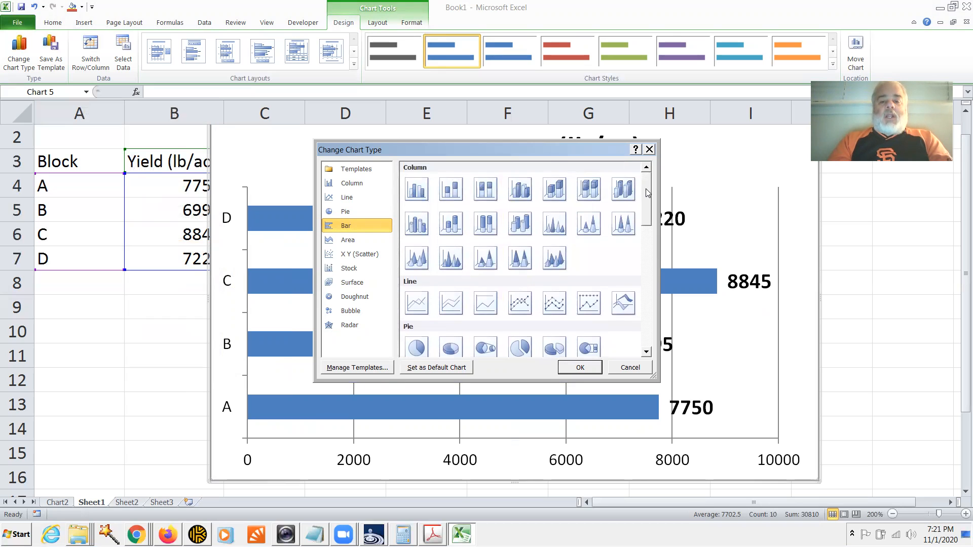
{"action": "left_click", "coordinate": [629, 223]}
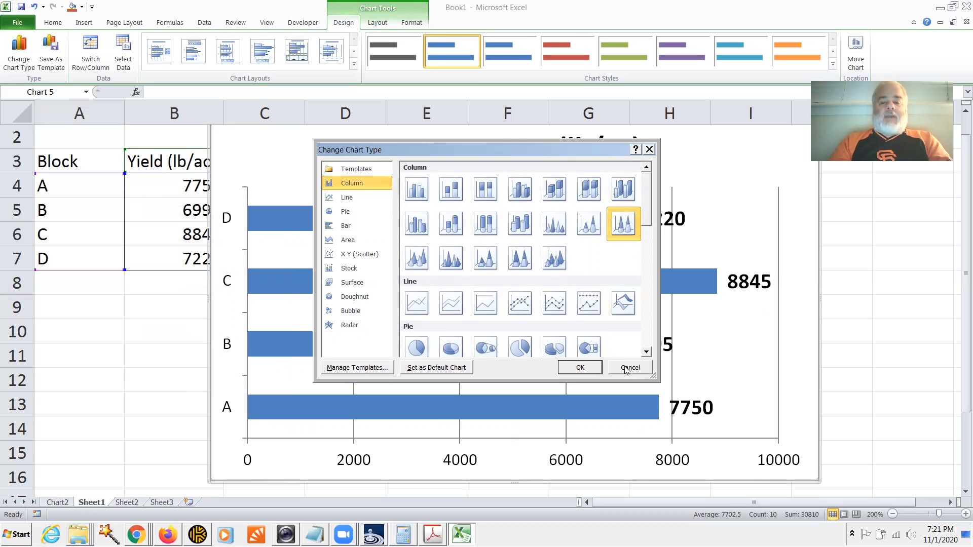
{"action": "left_click", "coordinate": [592, 365]}
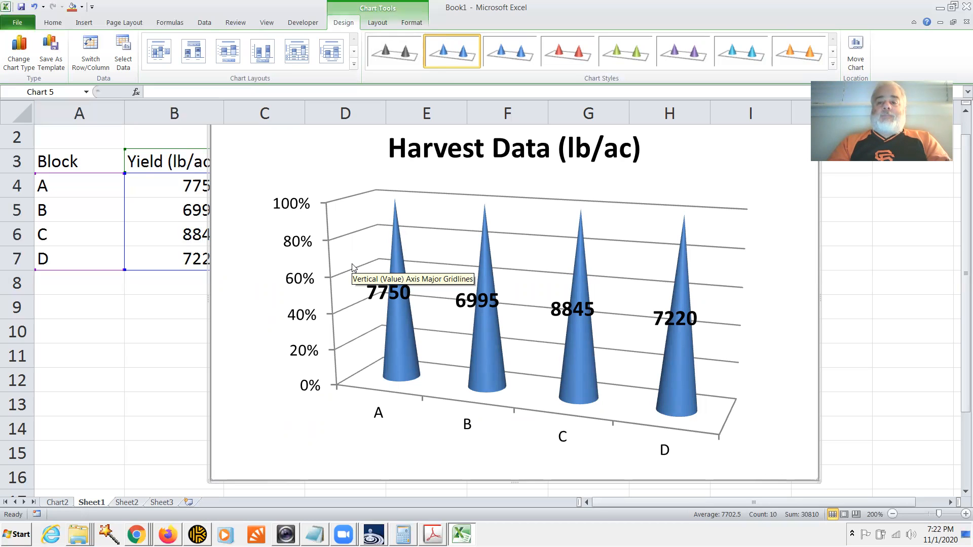
Insert a basic 2-D line chart of the monthly sales data in A3:B15 on Sheet2.
{"action": "left_click", "coordinate": [126, 503]}
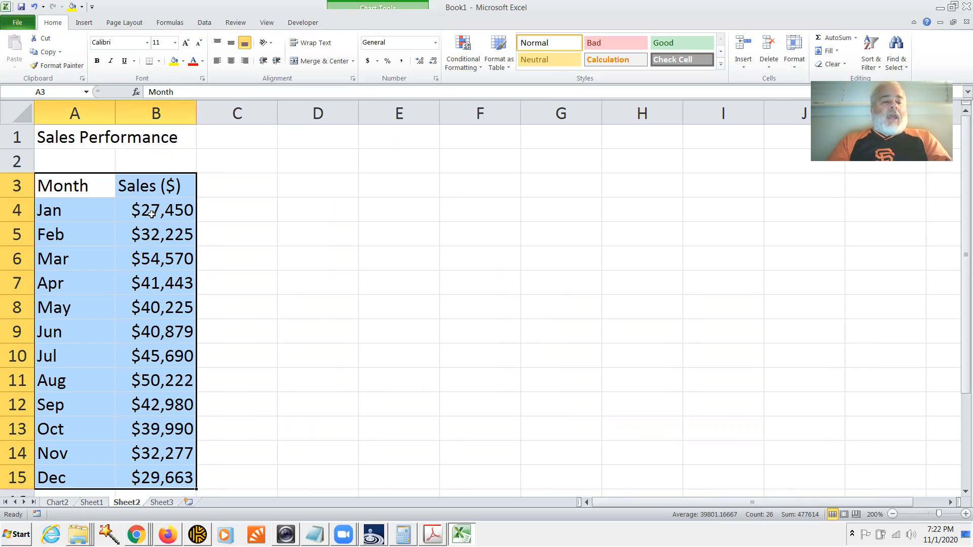
{"action": "right_click", "coordinate": [160, 232]}
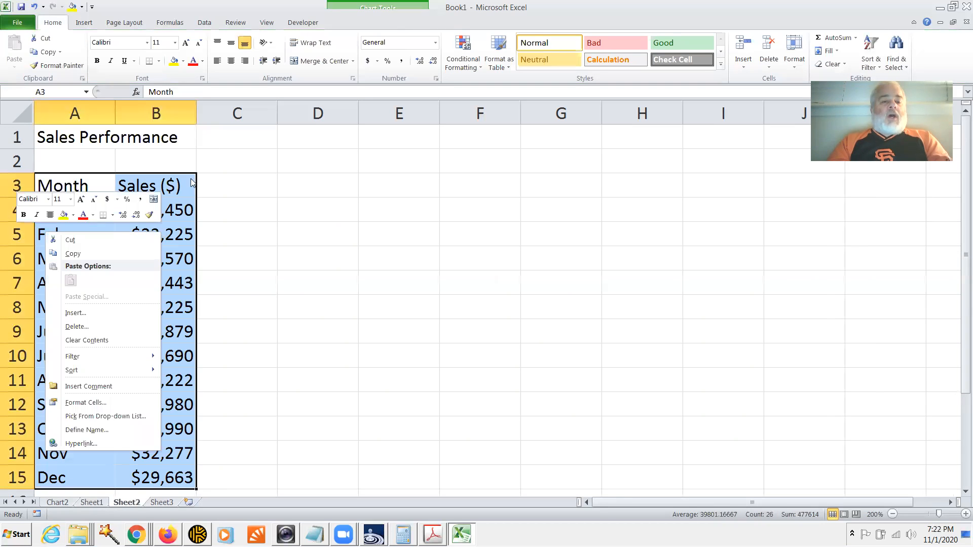
{"action": "left_click", "coordinate": [253, 188]}
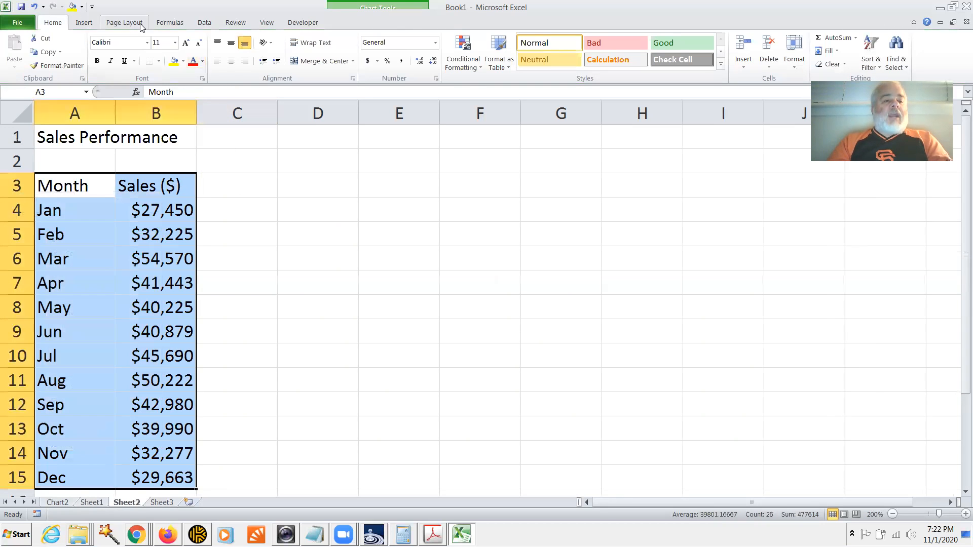
{"action": "left_click", "coordinate": [84, 22]}
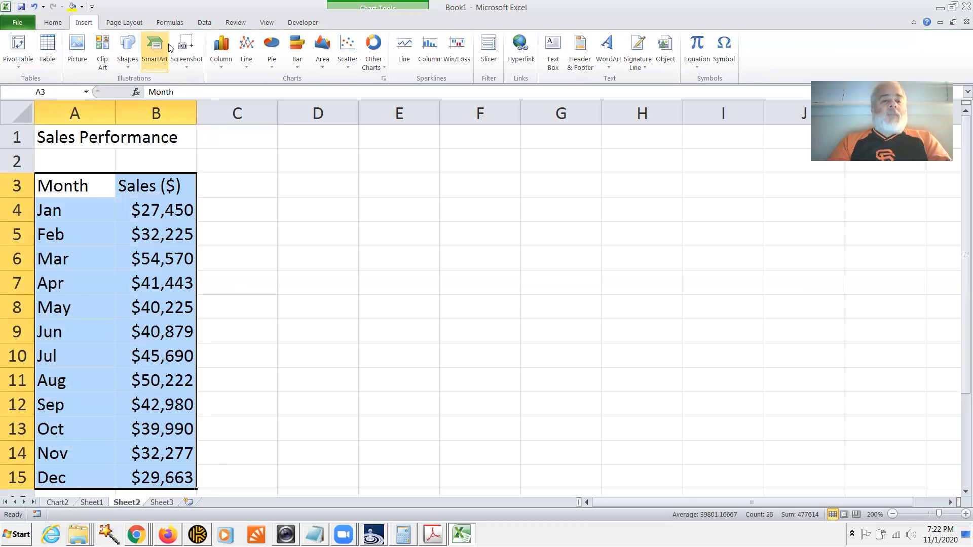
{"action": "left_click", "coordinate": [246, 67]}
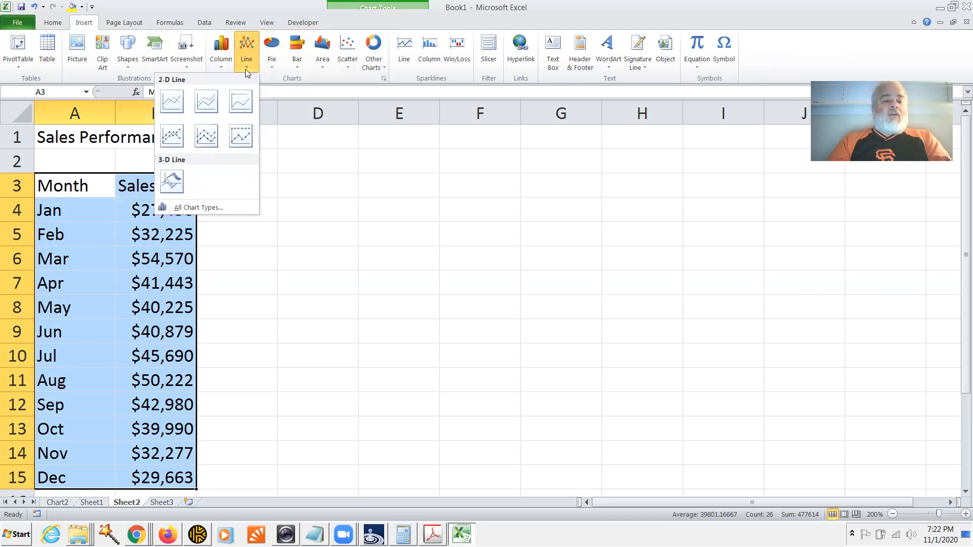
{"action": "left_click", "coordinate": [179, 98]}
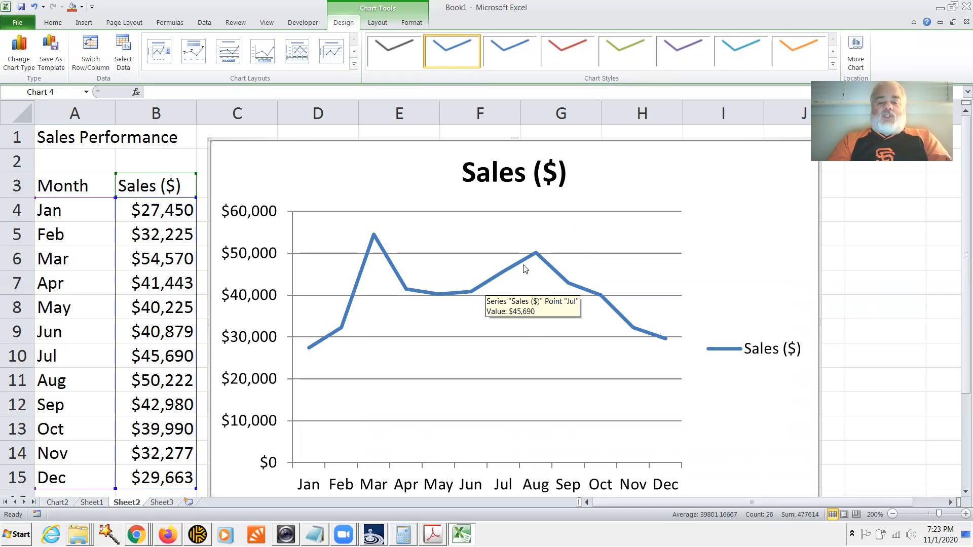
Delete the legend from the Sales ($) line chart.
{"action": "mouse_move", "coordinate": [569, 288]}
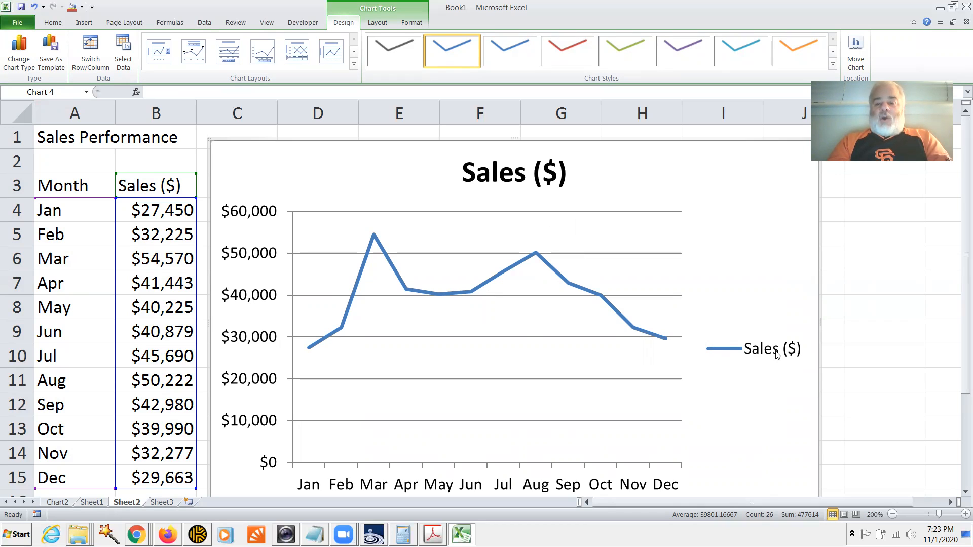
{"action": "left_click", "coordinate": [746, 355]}
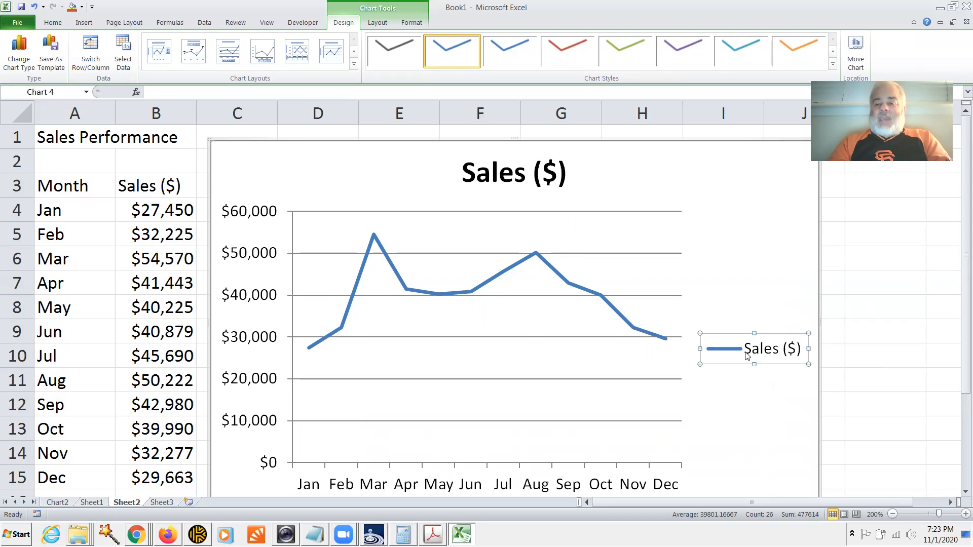
{"action": "key", "text": "Delete"}
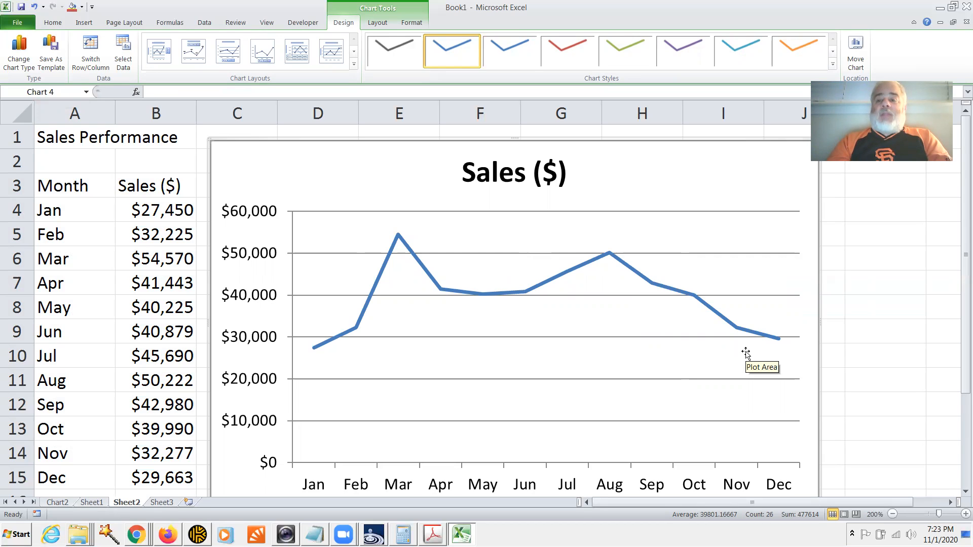
Switch to the charting slides PDF in Adobe Acrobat and go to the Formatting Chart Elements slide.
{"action": "key", "text": "alt+Tab"}
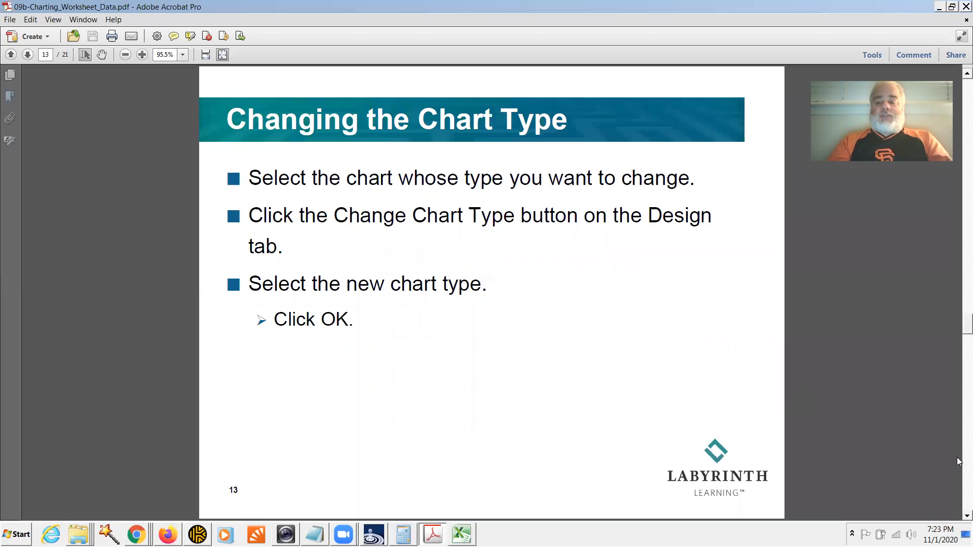
{"action": "scroll", "coordinate": [959, 488], "scroll_direction": "down", "scroll_amount": 1}
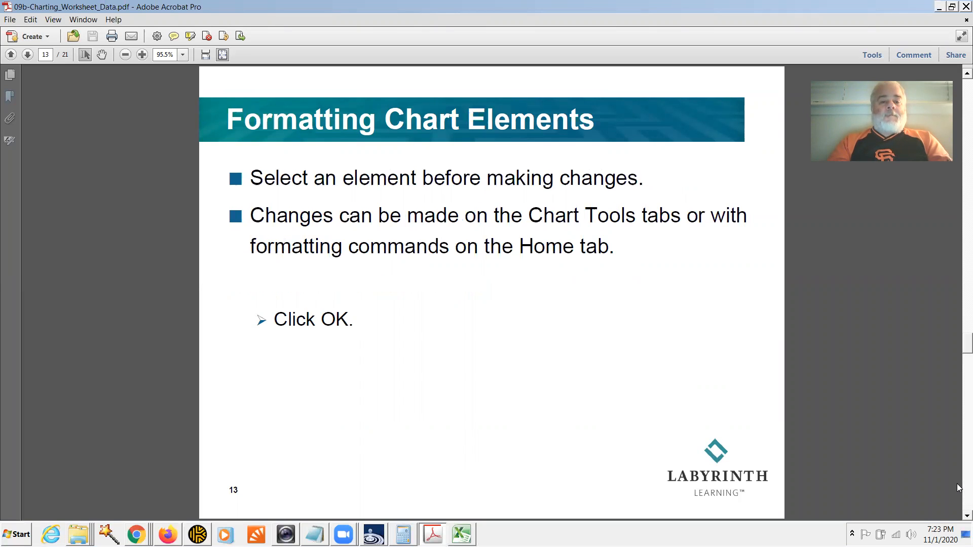
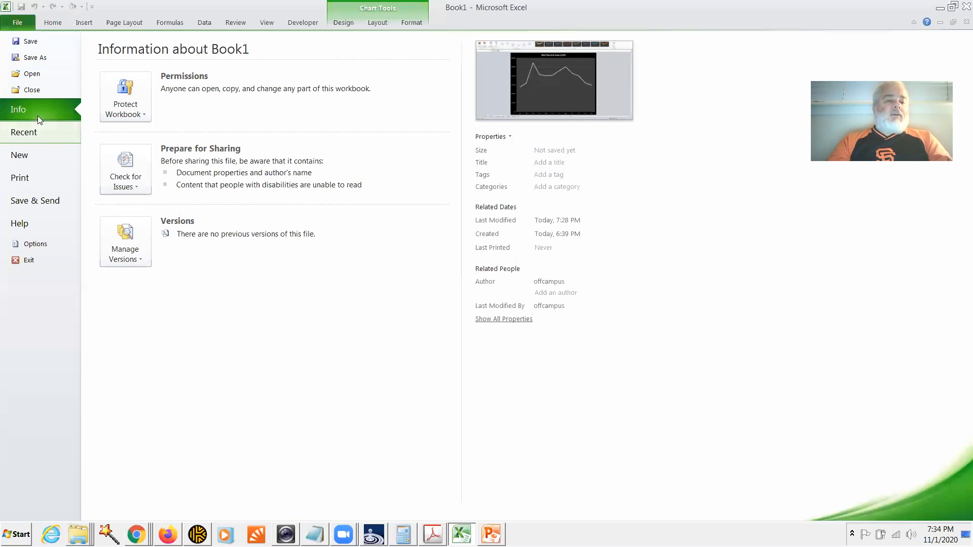
Preview the Final Sales 2019 chart sheet for printing, and set its left, top, right and bottom page margins to 0.25 inch.
{"action": "left_click", "coordinate": [38, 183]}
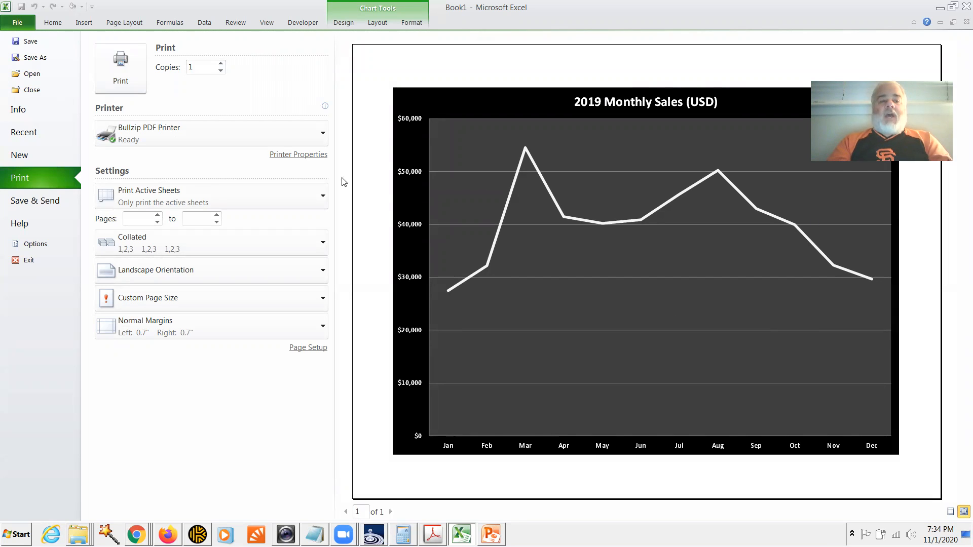
{"action": "left_click", "coordinate": [134, 24]}
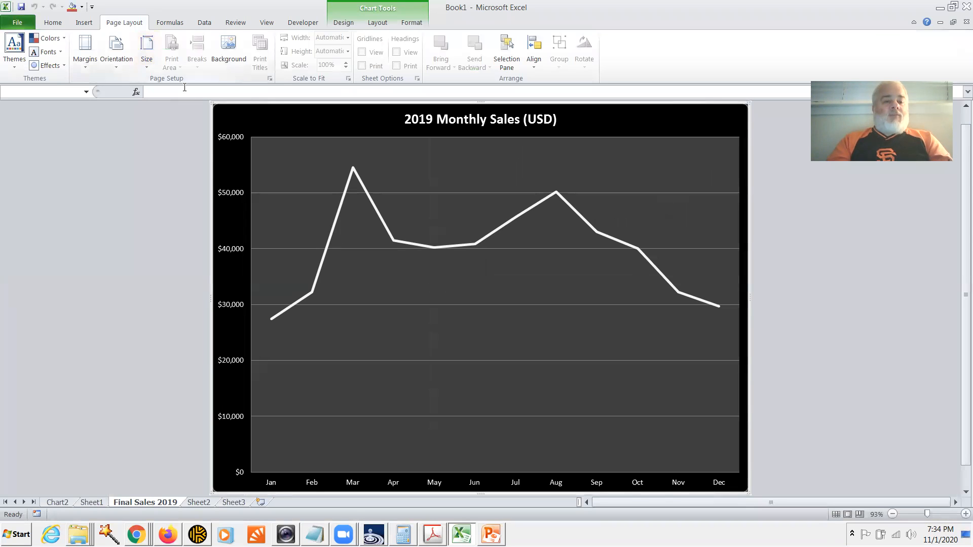
{"action": "left_click", "coordinate": [84, 51]}
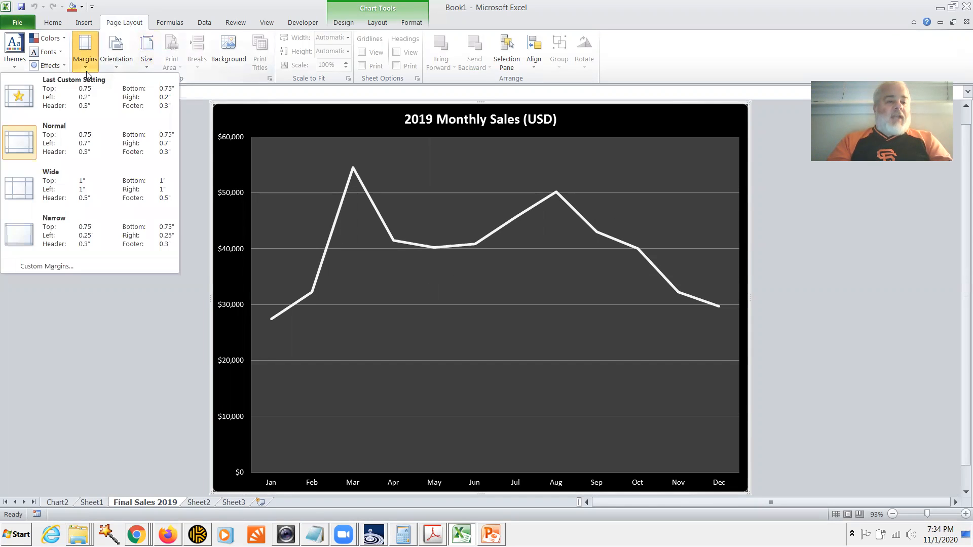
{"action": "left_click", "coordinate": [65, 267]}
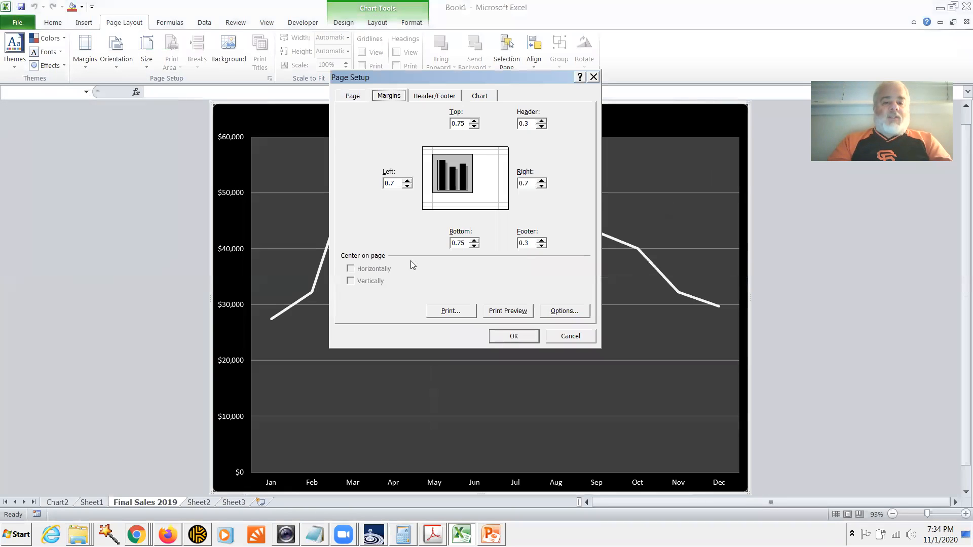
{"action": "double_click", "coordinate": [398, 182]}
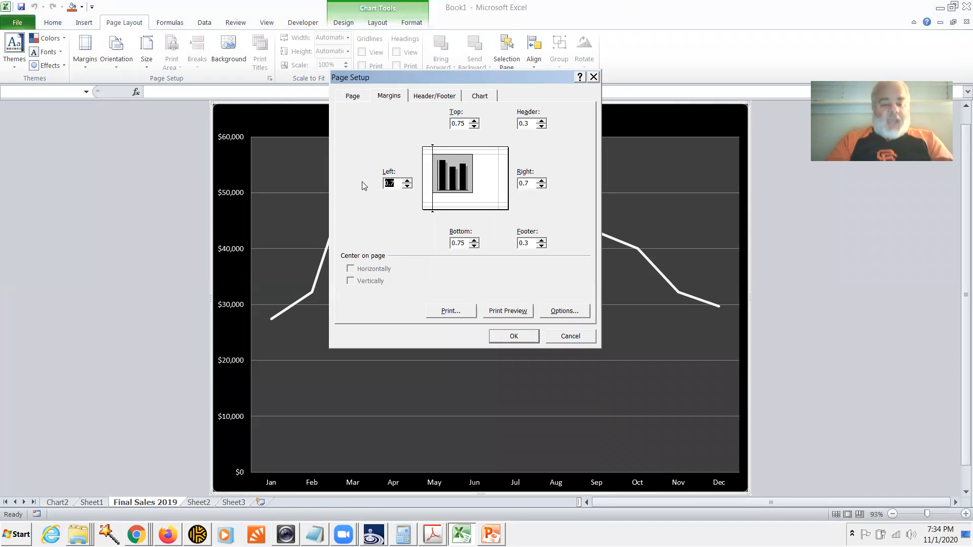
{"action": "type", "text": ".25"}
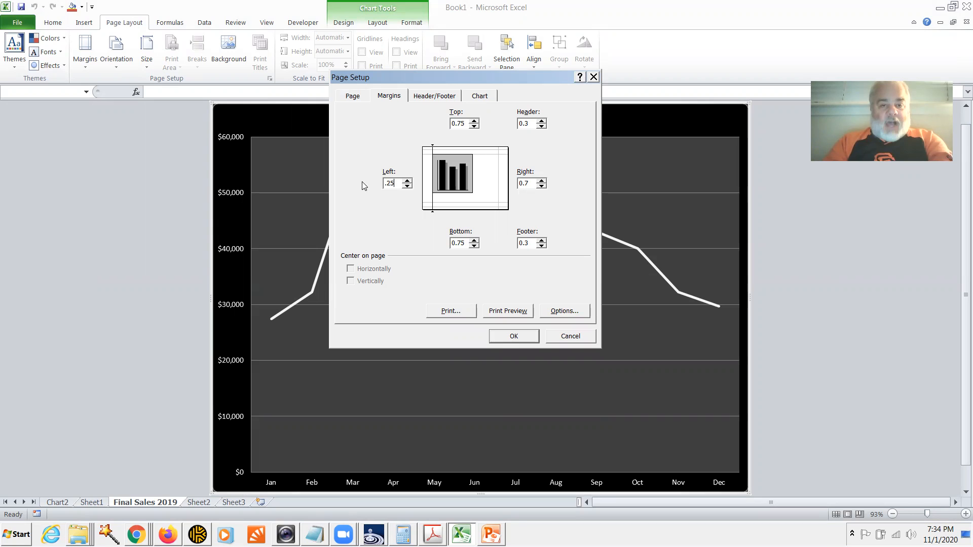
{"action": "left_click", "coordinate": [467, 124]}
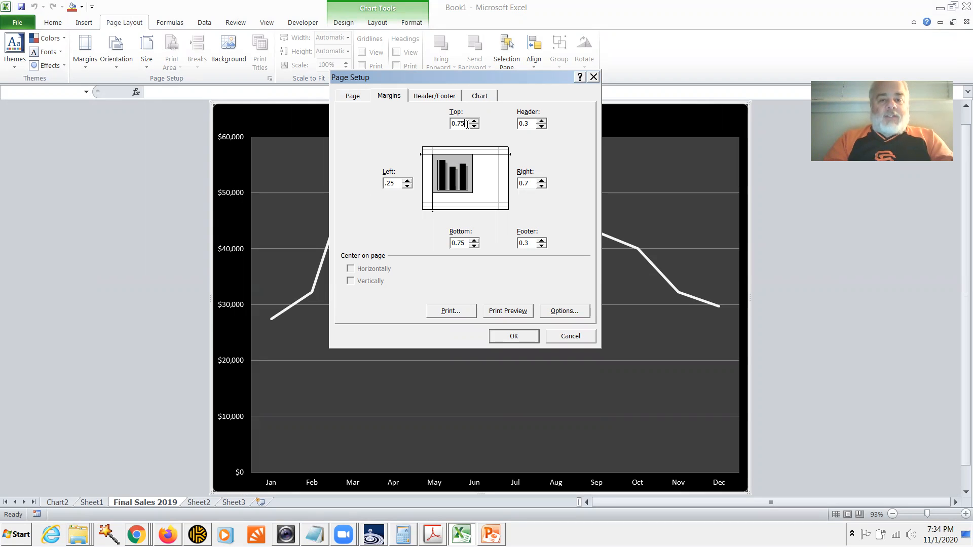
{"action": "type", "text": "2"}
{"action": "left_click", "coordinate": [531, 183]}
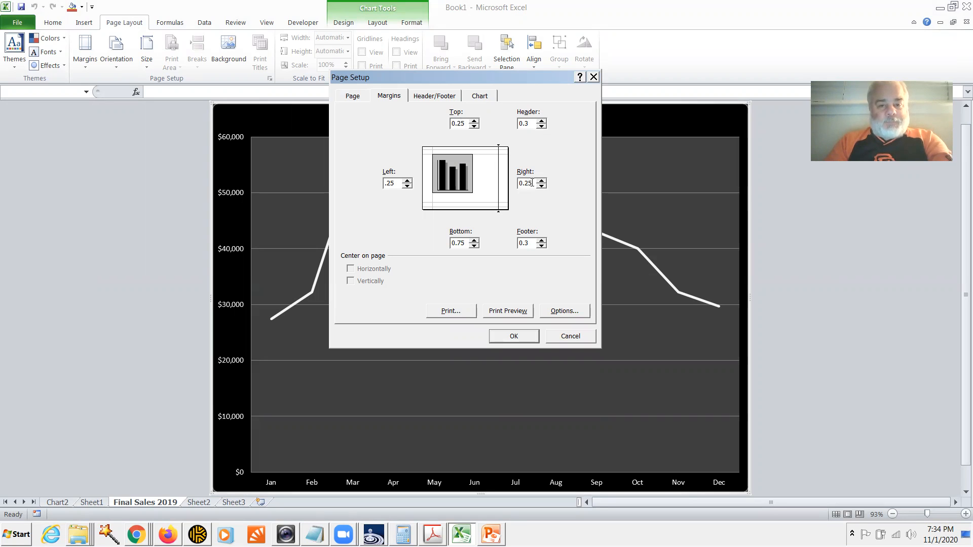
{"action": "left_click", "coordinate": [460, 245]}
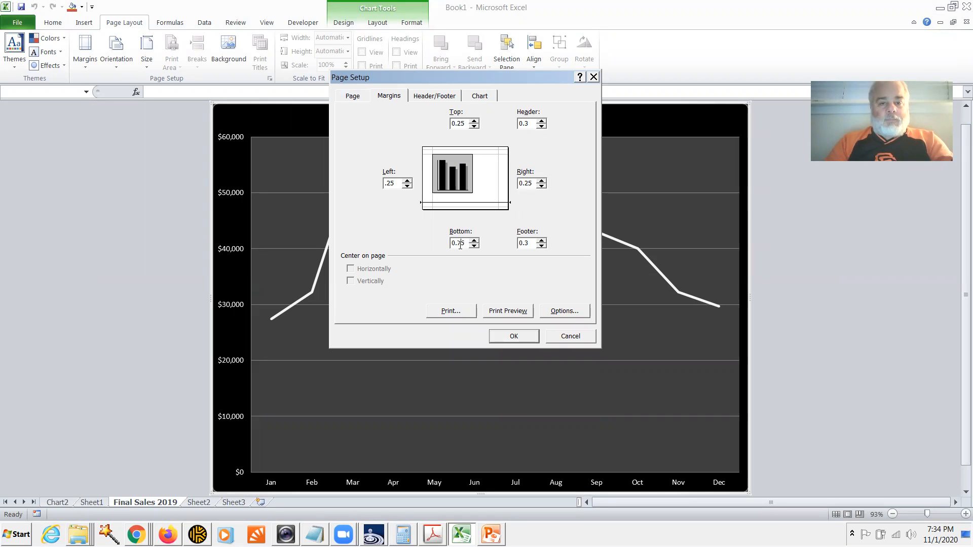
{"action": "type", "text": "2"}
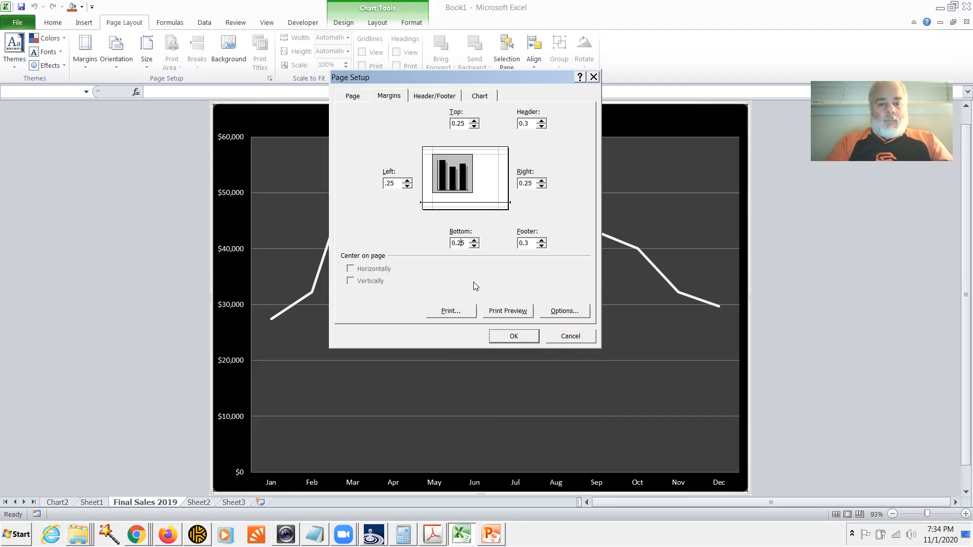
{"action": "left_click", "coordinate": [527, 336]}
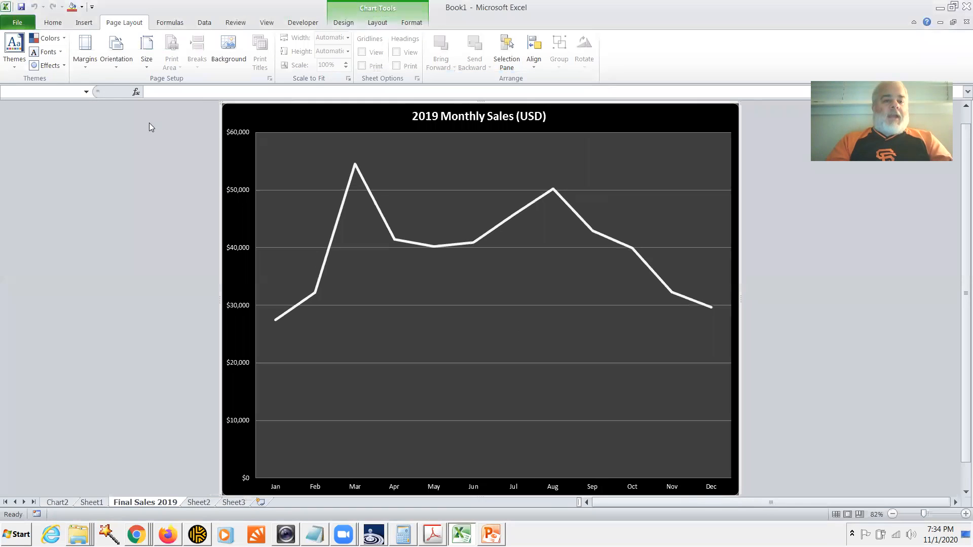
Check the Final Sales 2019 chart's print preview with the new margins and return to the workbook.
{"action": "left_click", "coordinate": [21, 24]}
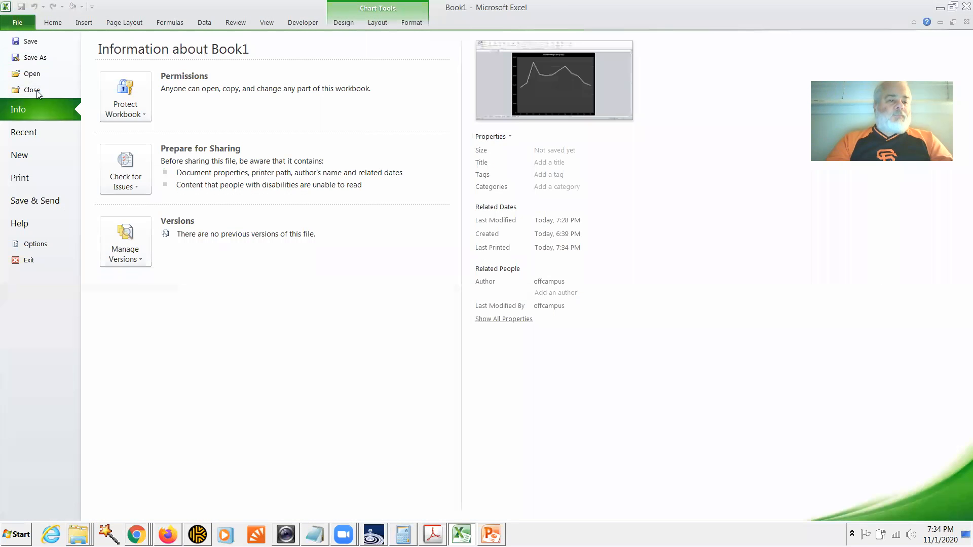
{"action": "left_click", "coordinate": [39, 178]}
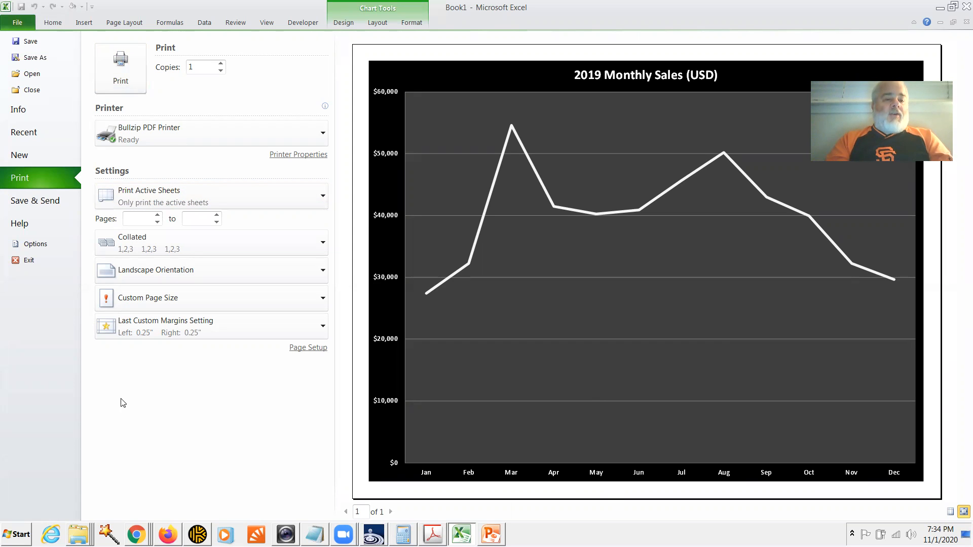
{"action": "left_click", "coordinate": [53, 23]}
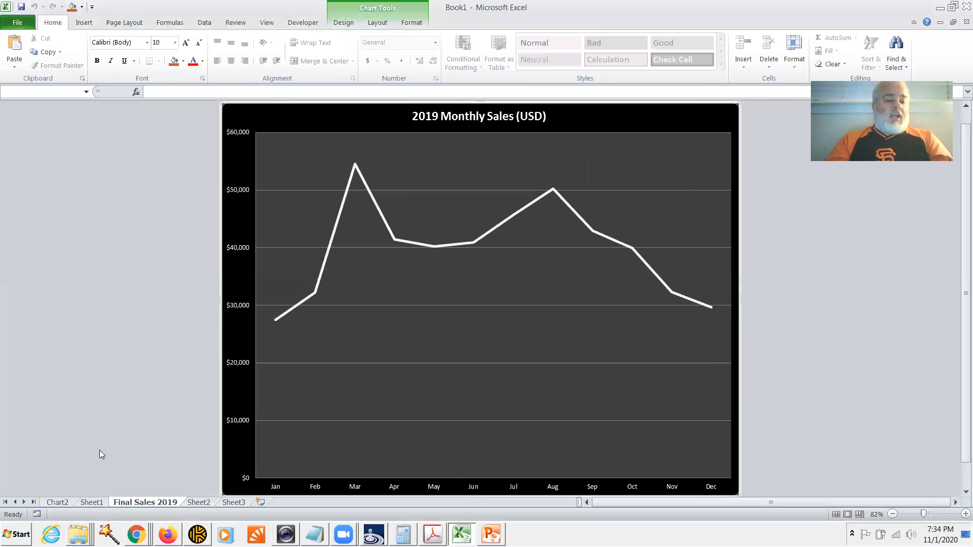
Go to Sheet1, select the Harvest Data chart, preview it for printing on its own and return to the worksheet.
{"action": "left_click", "coordinate": [96, 503]}
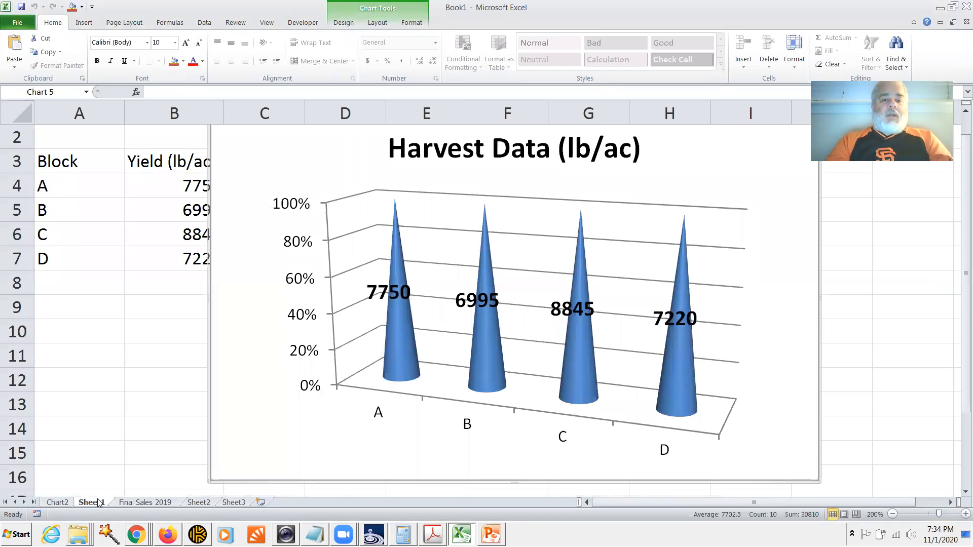
{"action": "left_click", "coordinate": [261, 351]}
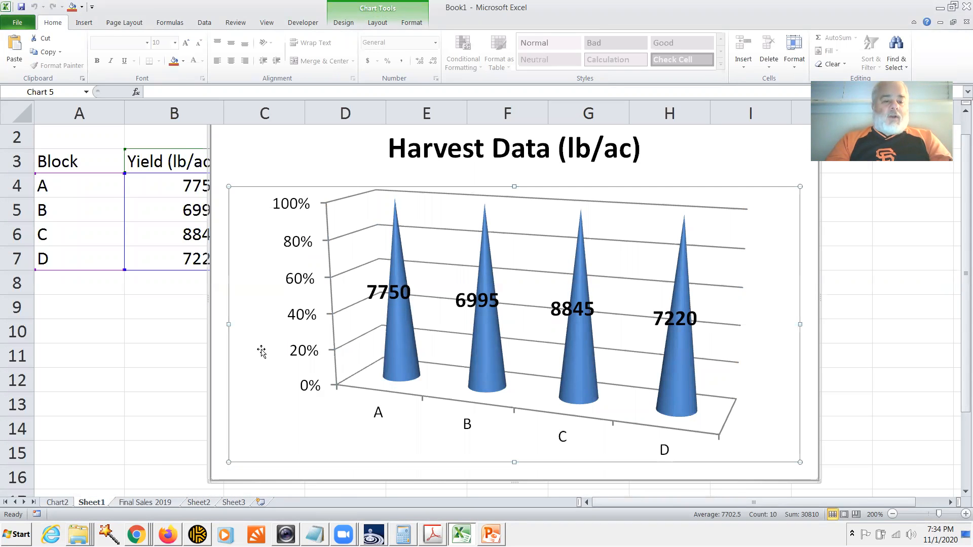
{"action": "left_click", "coordinate": [218, 332]}
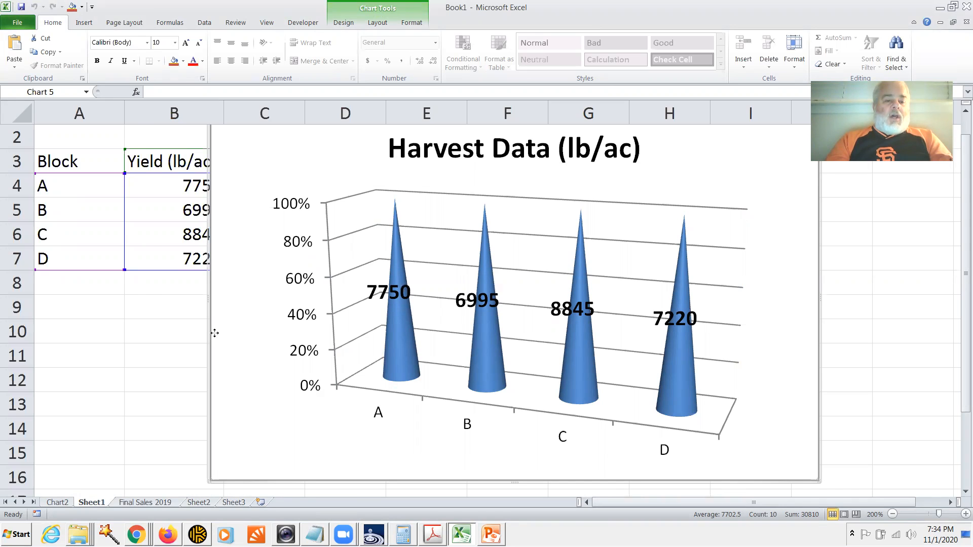
{"action": "right_click", "coordinate": [215, 334]}
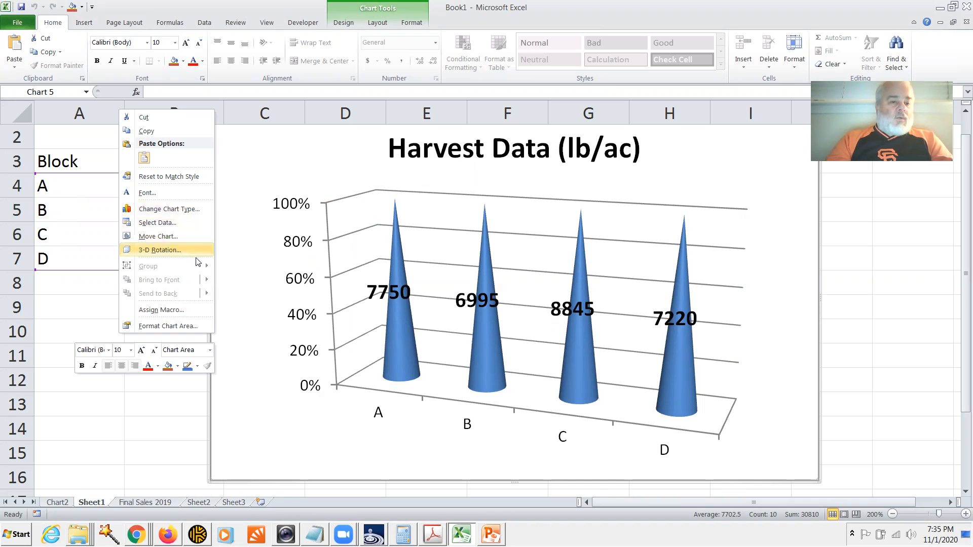
{"action": "left_click", "coordinate": [241, 133]}
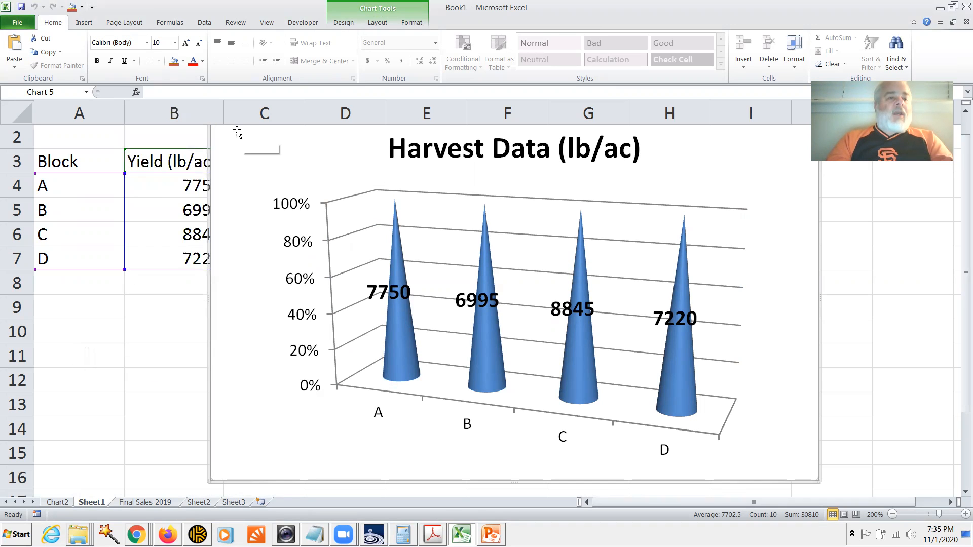
{"action": "left_click", "coordinate": [26, 25]}
{"action": "left_click", "coordinate": [29, 177]}
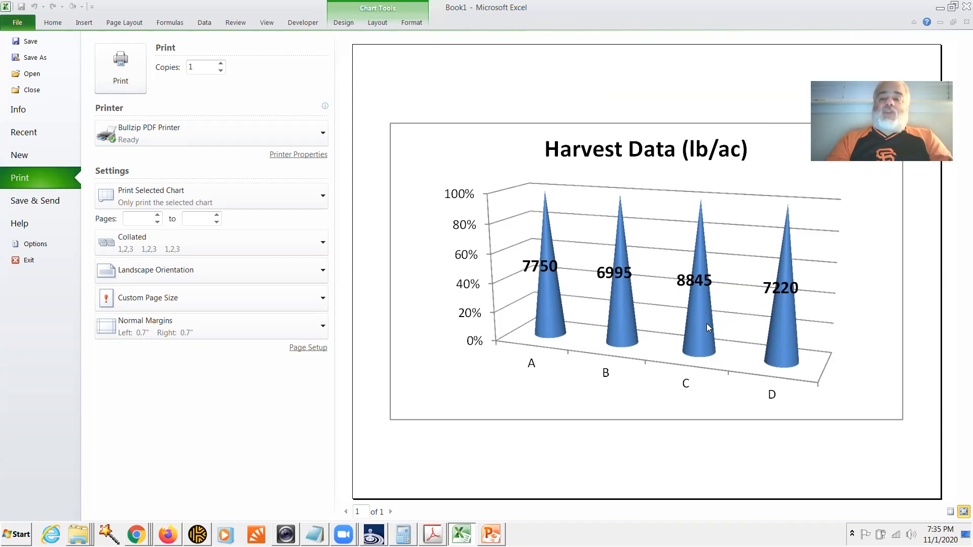
{"action": "left_click", "coordinate": [53, 22]}
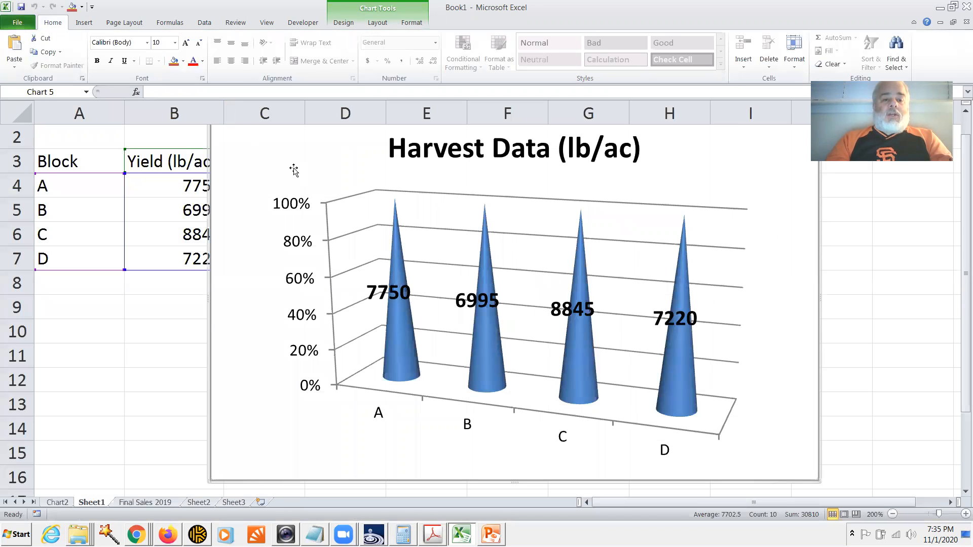
Move the Harvest Data chart on Sheet1 clear of the Yield (lb/ac) column so the whole data table is uncovered.
{"action": "left_click", "coordinate": [145, 337]}
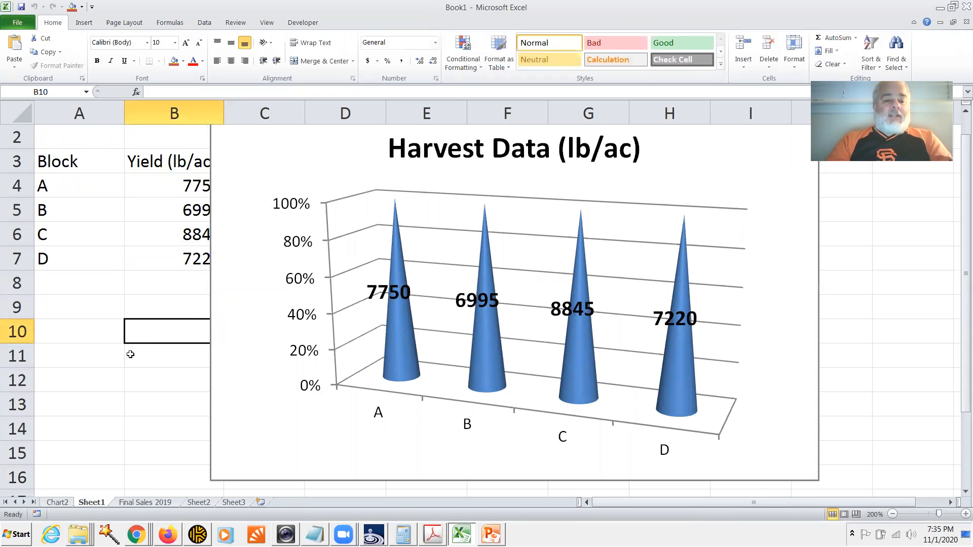
{"action": "left_click", "coordinate": [215, 361]}
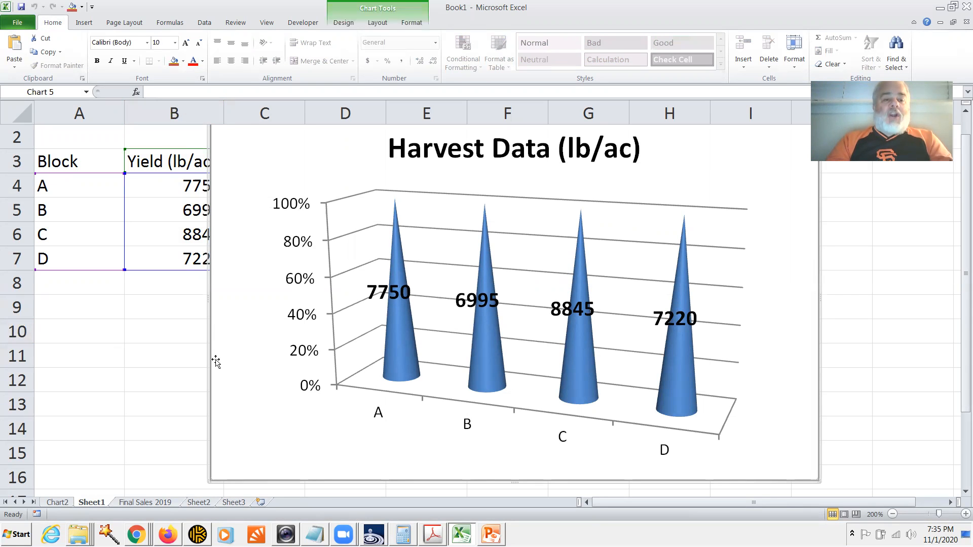
{"action": "left_click", "coordinate": [110, 345]}
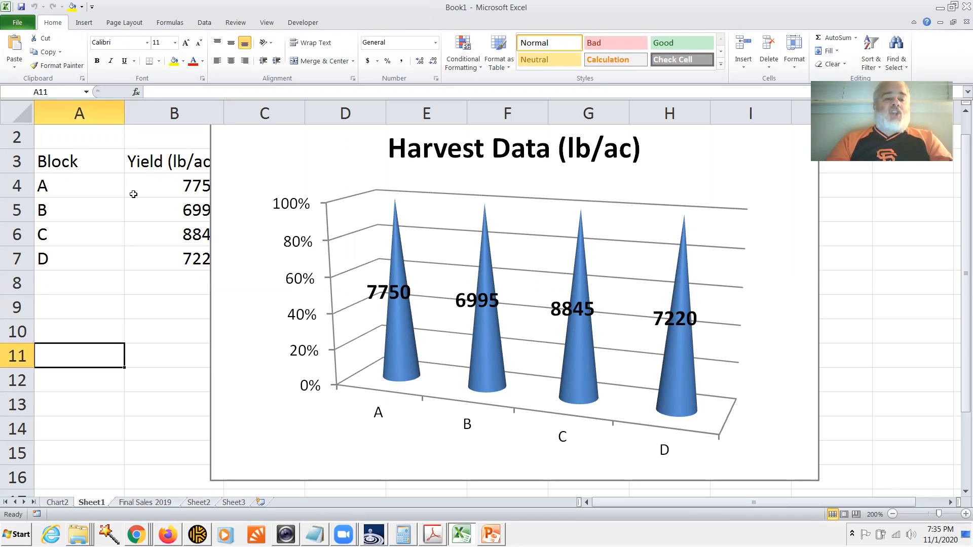
{"action": "left_click_drag", "start_coordinate": [962, 284], "coordinate": [960, 235]}
{"action": "left_click_drag", "start_coordinate": [460, 144], "coordinate": [494, 150]}
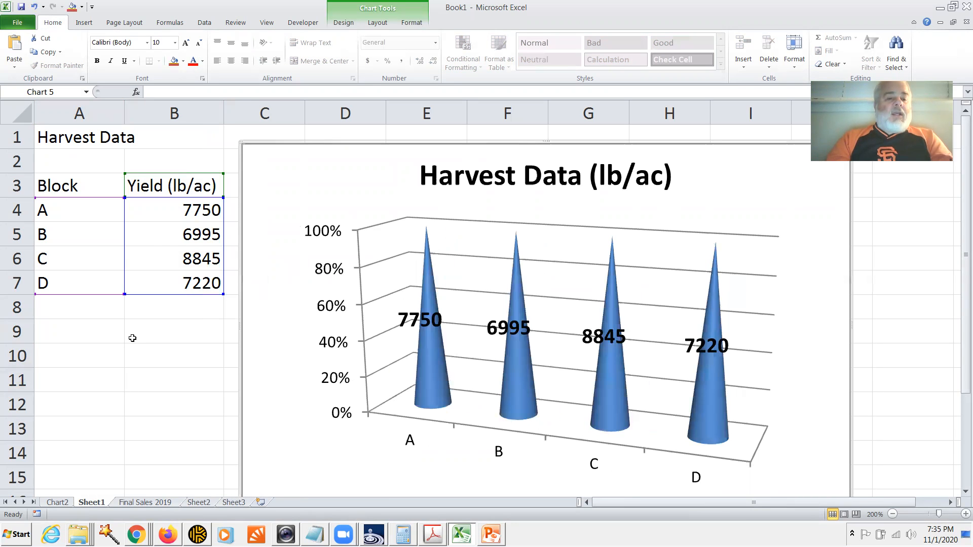
Select cell A1 instead of the chart and look through every page of Sheet1's print preview.
{"action": "left_click", "coordinate": [73, 137]}
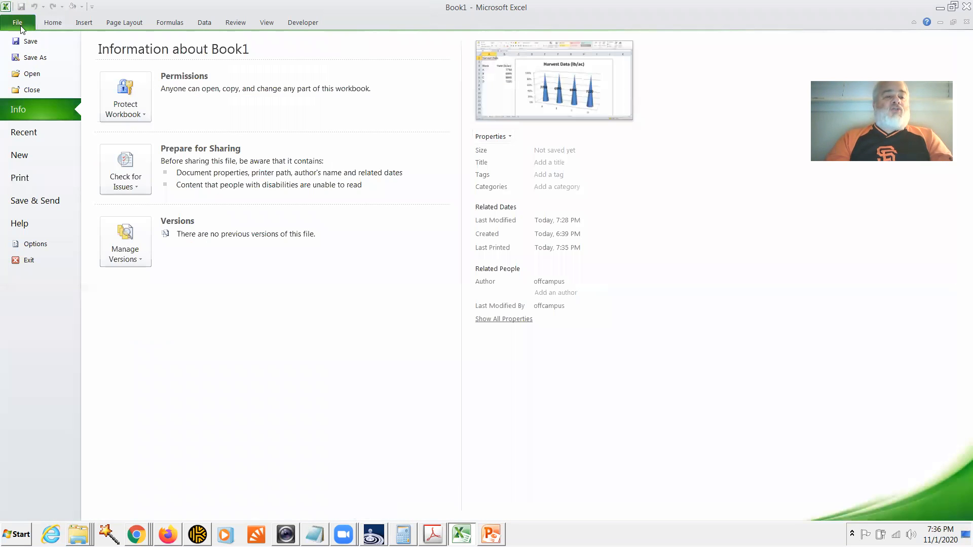
{"action": "left_click", "coordinate": [19, 22]}
{"action": "left_click", "coordinate": [32, 178]}
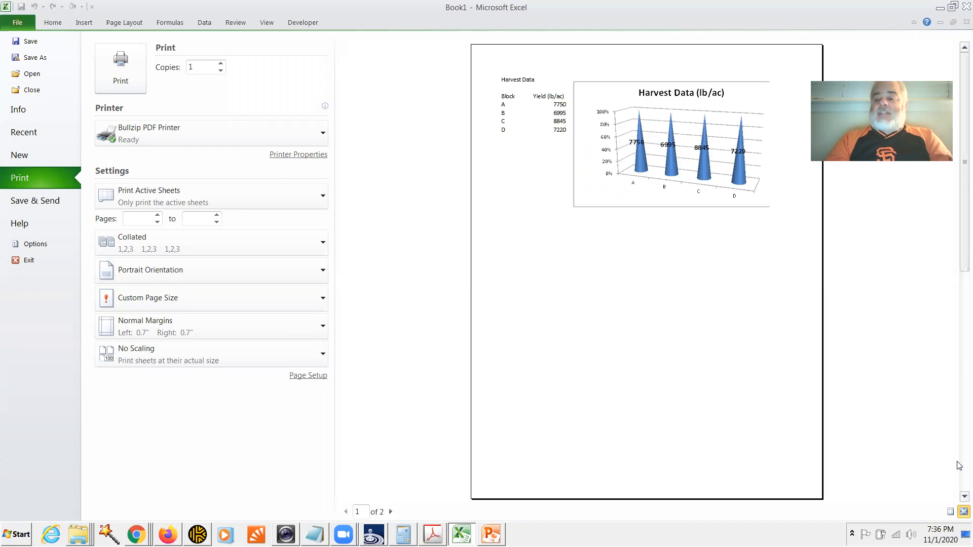
{"action": "scroll", "coordinate": [960, 466], "scroll_direction": "down", "scroll_amount": 2}
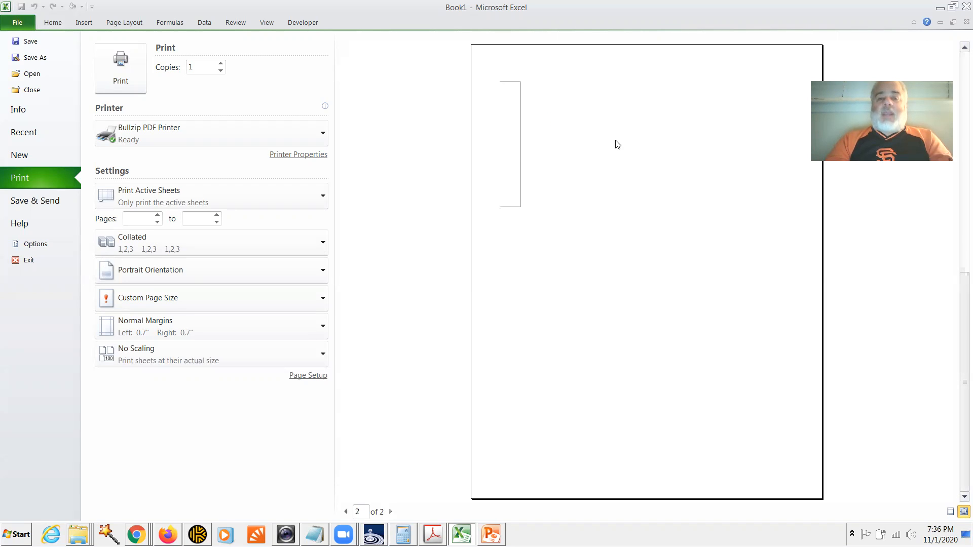
{"action": "left_click_drag", "start_coordinate": [960, 359], "coordinate": [958, 100]}
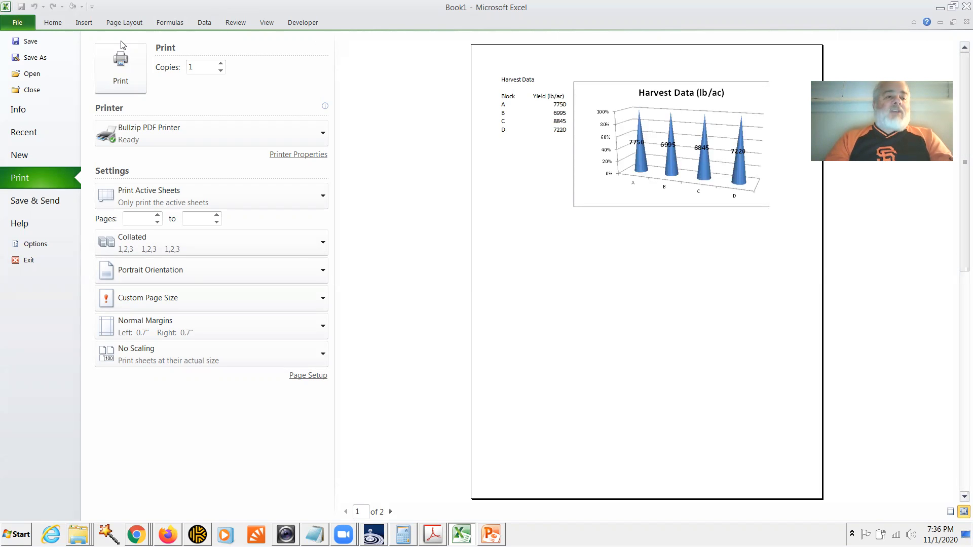
Return to the worksheet and set Sheet1's page orientation to Landscape.
{"action": "left_click", "coordinate": [117, 23]}
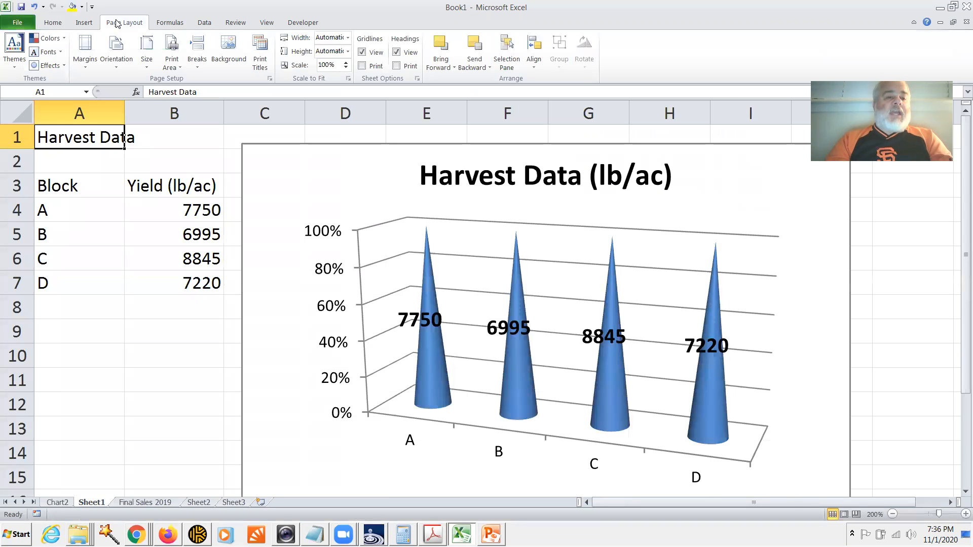
{"action": "left_click", "coordinate": [117, 60]}
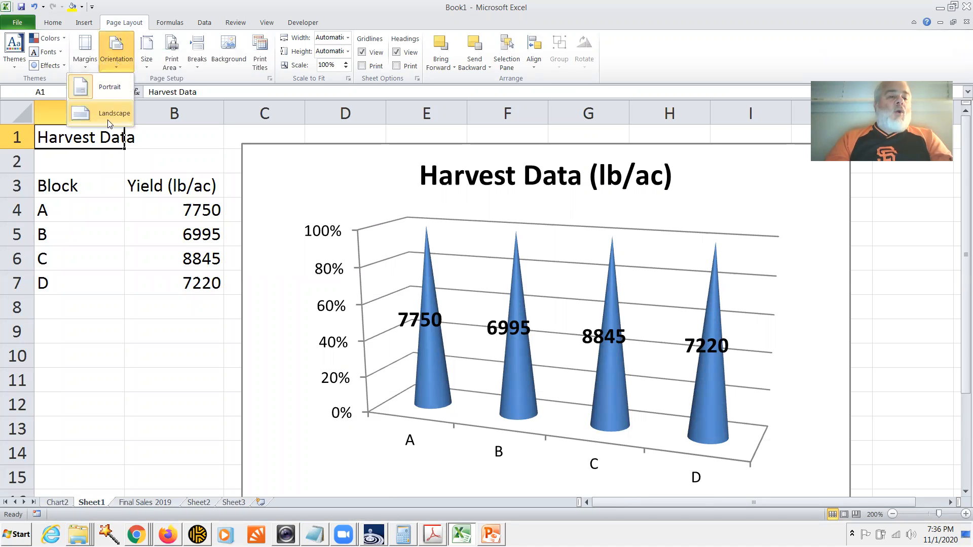
{"action": "left_click", "coordinate": [109, 95]}
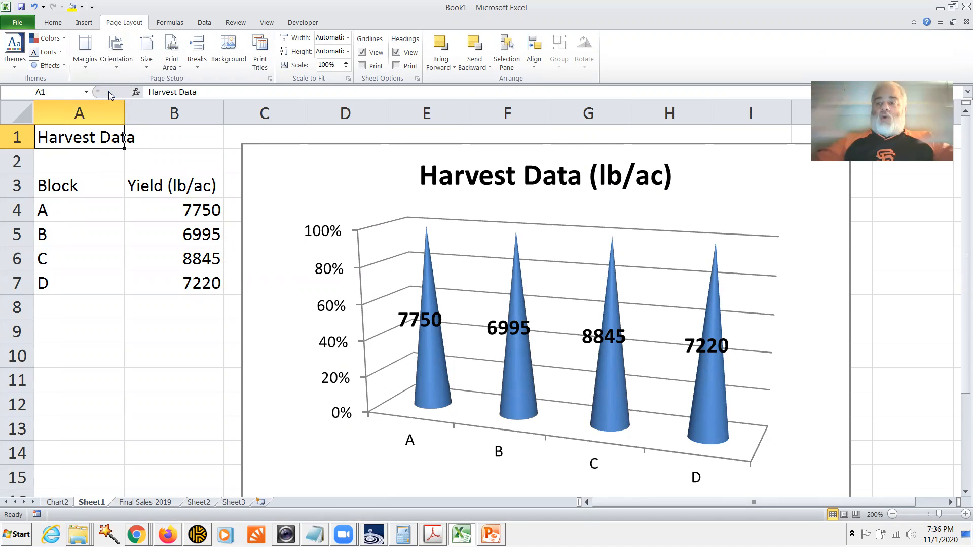
{"action": "left_click", "coordinate": [85, 71]}
{"action": "left_click", "coordinate": [116, 59]}
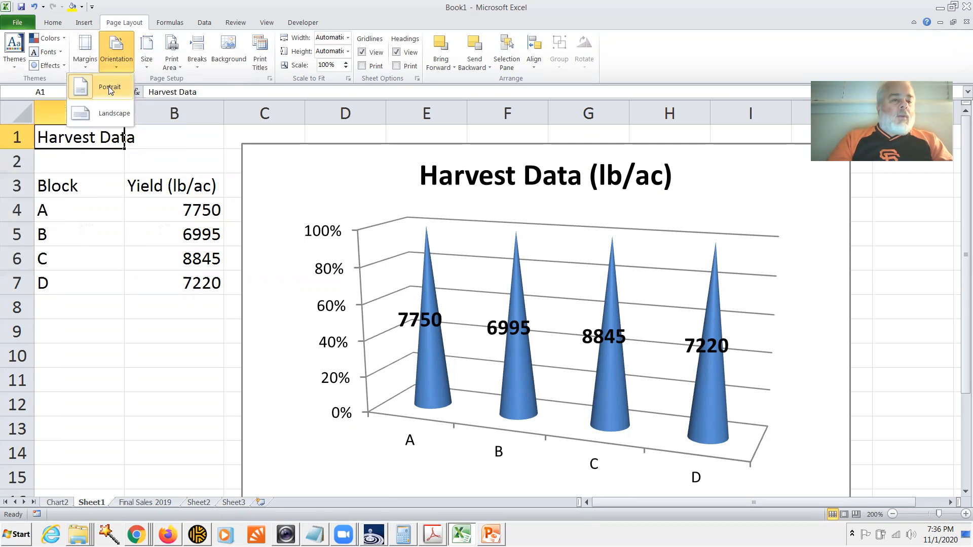
{"action": "left_click", "coordinate": [108, 105]}
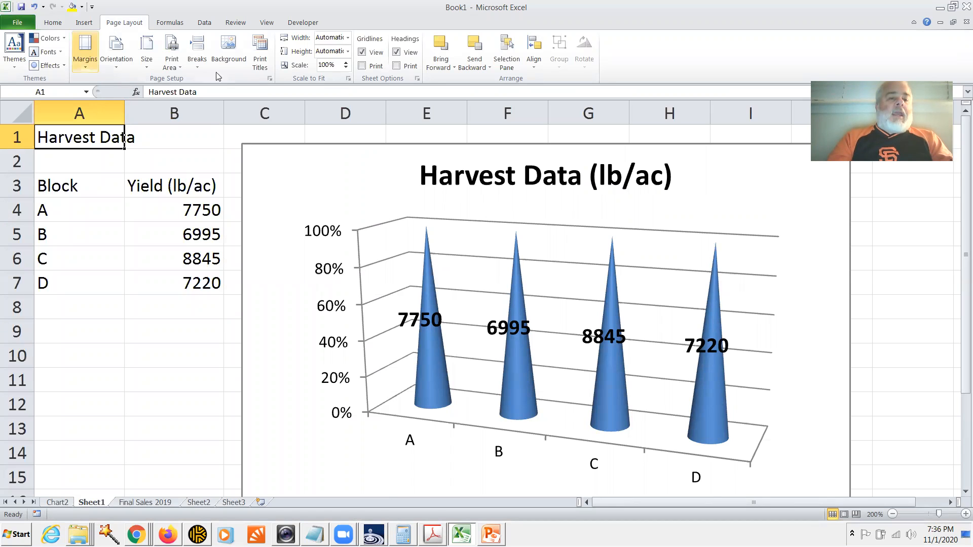
Set Sheet1's print scaling to fit 1 page wide by 1 tall and check the print preview.
{"action": "left_click", "coordinate": [270, 79]}
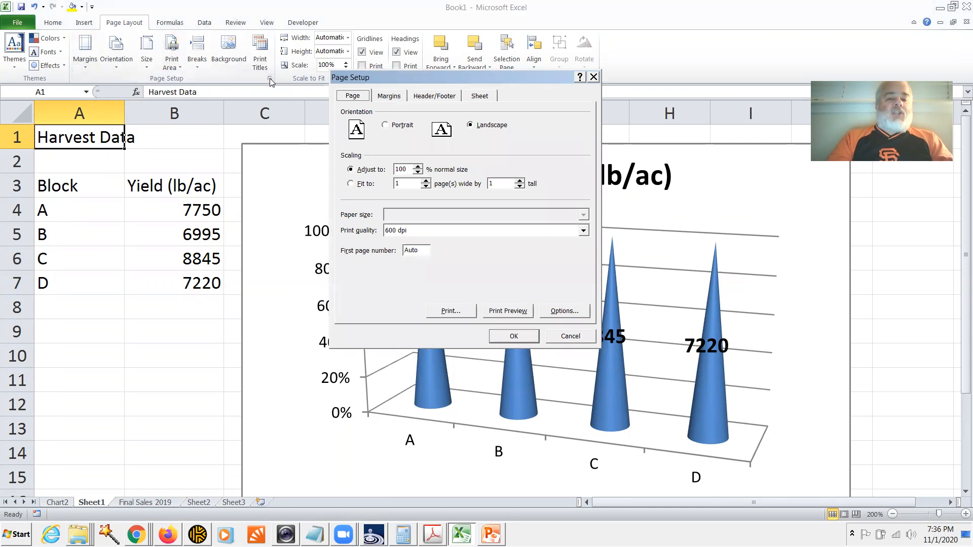
{"action": "left_click", "coordinate": [364, 185]}
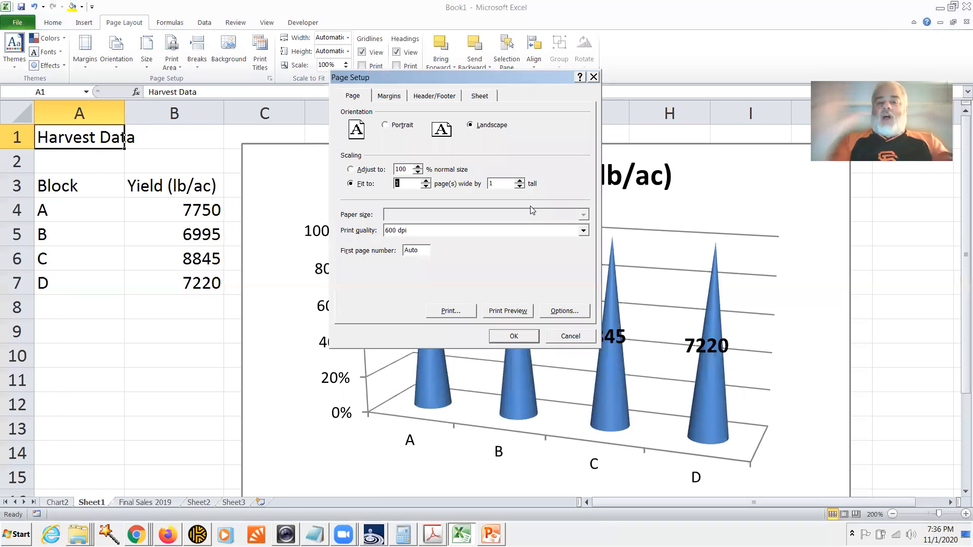
{"action": "left_click", "coordinate": [513, 336]}
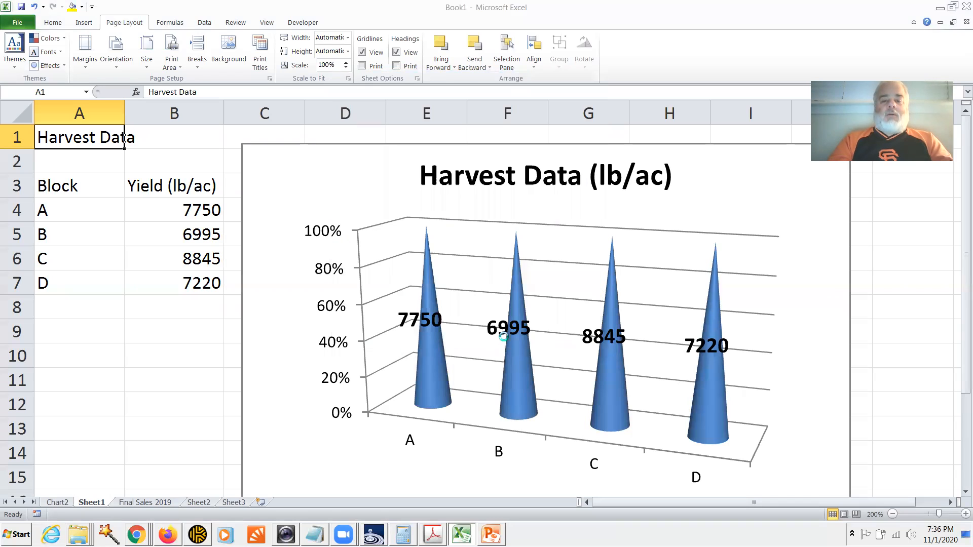
{"action": "left_click", "coordinate": [15, 24]}
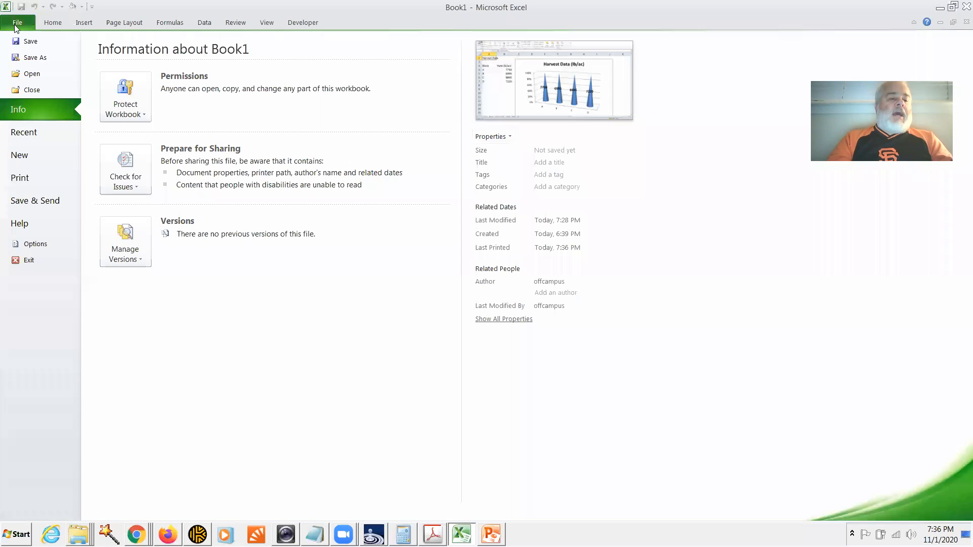
{"action": "left_click", "coordinate": [34, 176]}
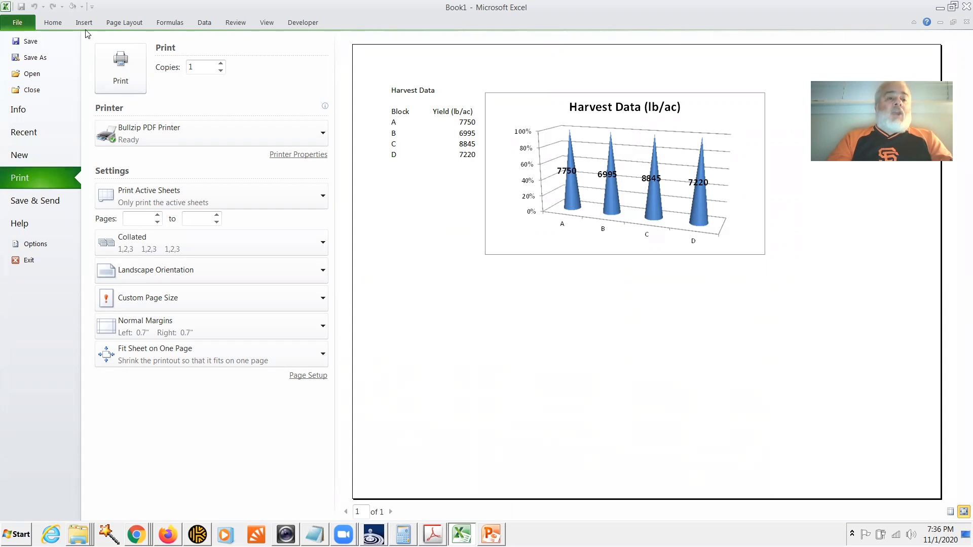
Adjust Sheet1's print scaling to 160% of normal size and check the print preview.
{"action": "left_click", "coordinate": [118, 23]}
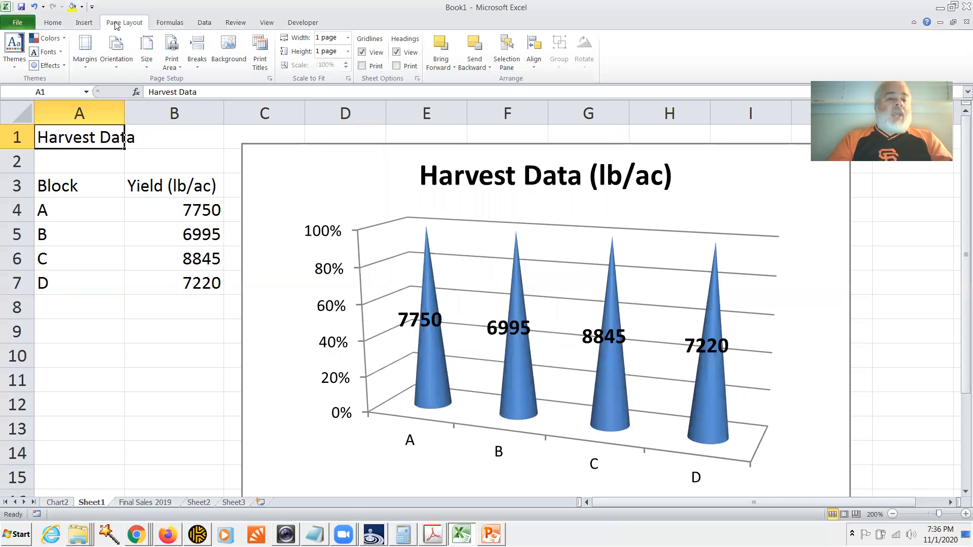
{"action": "left_click", "coordinate": [271, 79]}
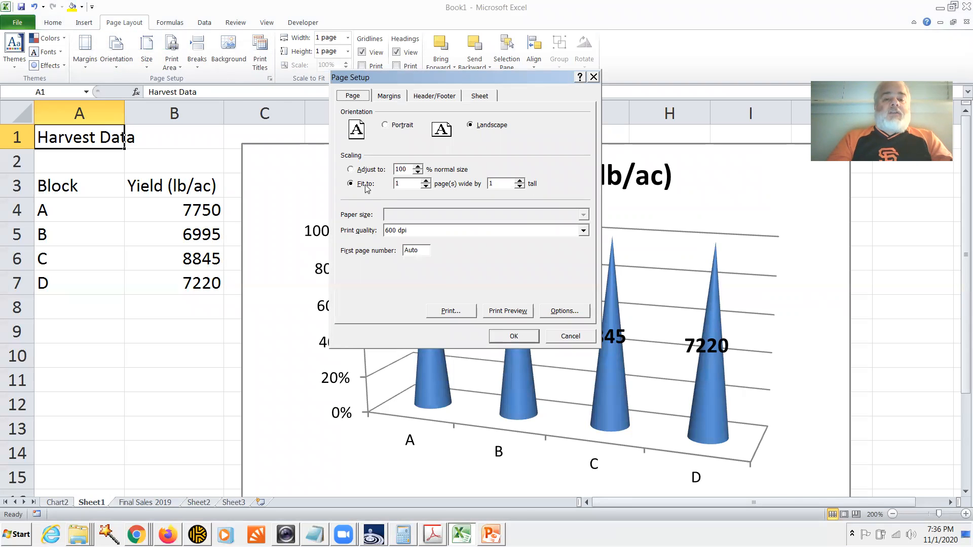
{"action": "left_click", "coordinate": [351, 170]}
{"action": "key", "text": "Tab"}
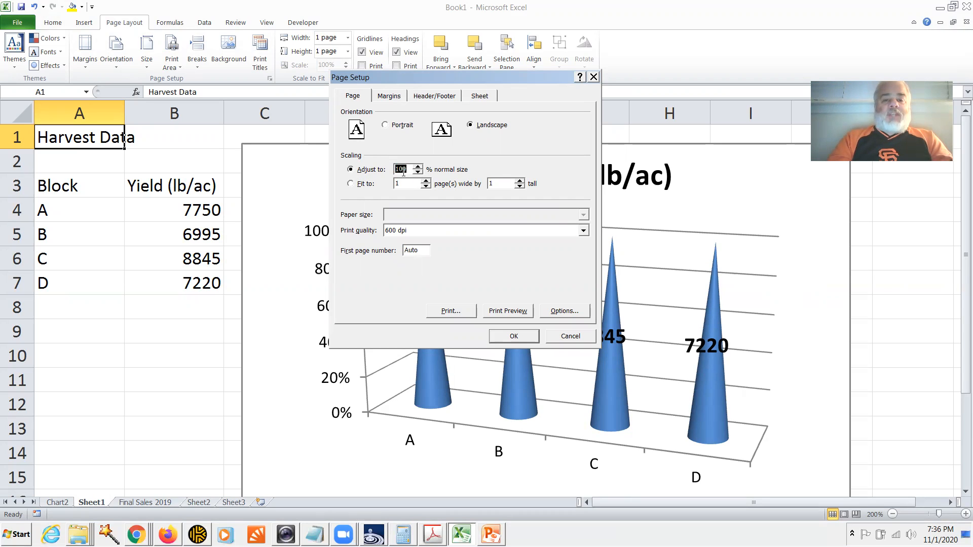
{"action": "left_click", "coordinate": [400, 170]}
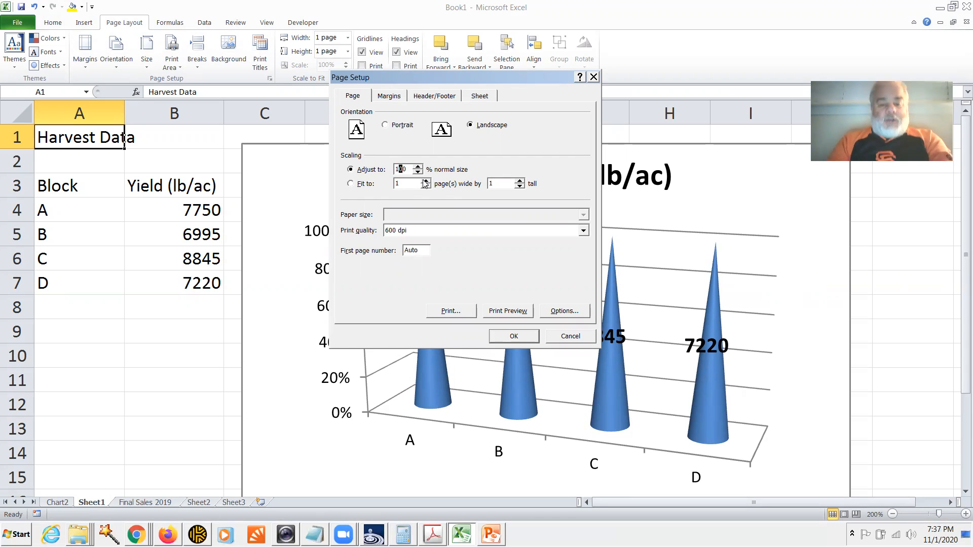
{"action": "type", "text": "6"}
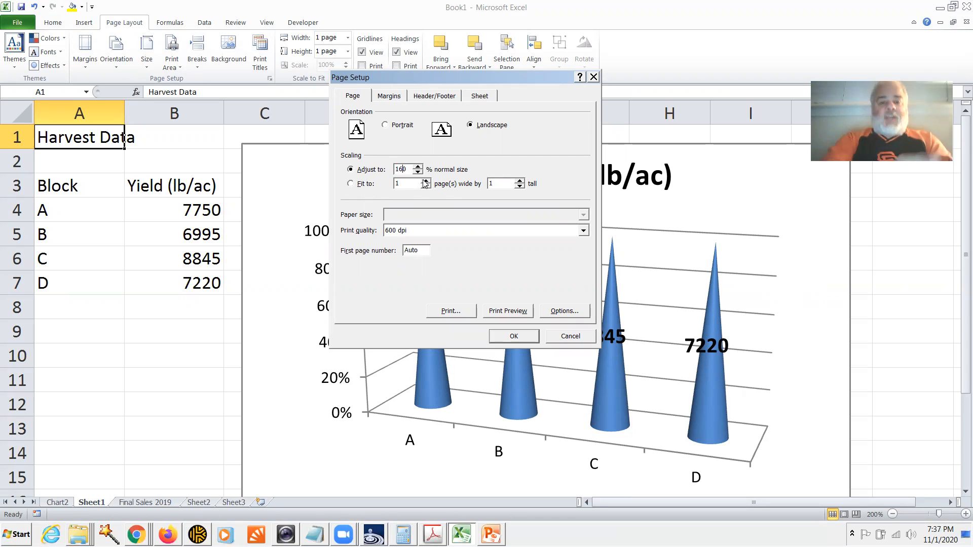
{"action": "left_click", "coordinate": [512, 337]}
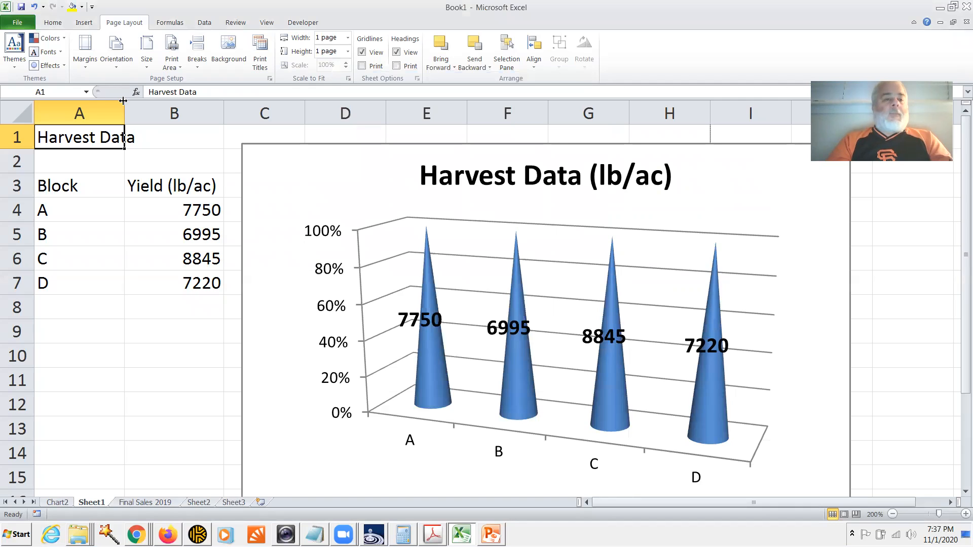
{"action": "left_click", "coordinate": [15, 24]}
{"action": "left_click", "coordinate": [26, 177]}
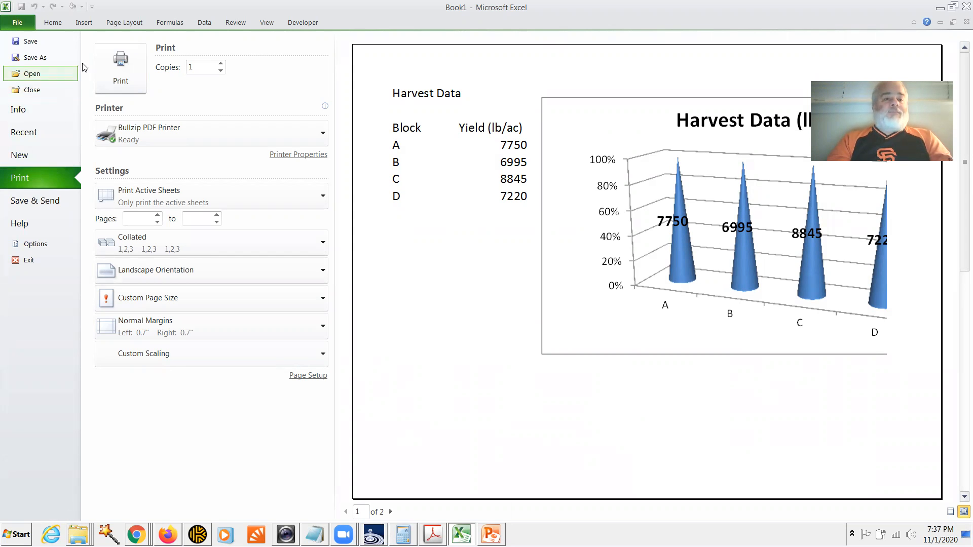
Return to the worksheet and set Sheet1's print scaling to 135% of normal size in the page setup.
{"action": "left_click", "coordinate": [126, 27]}
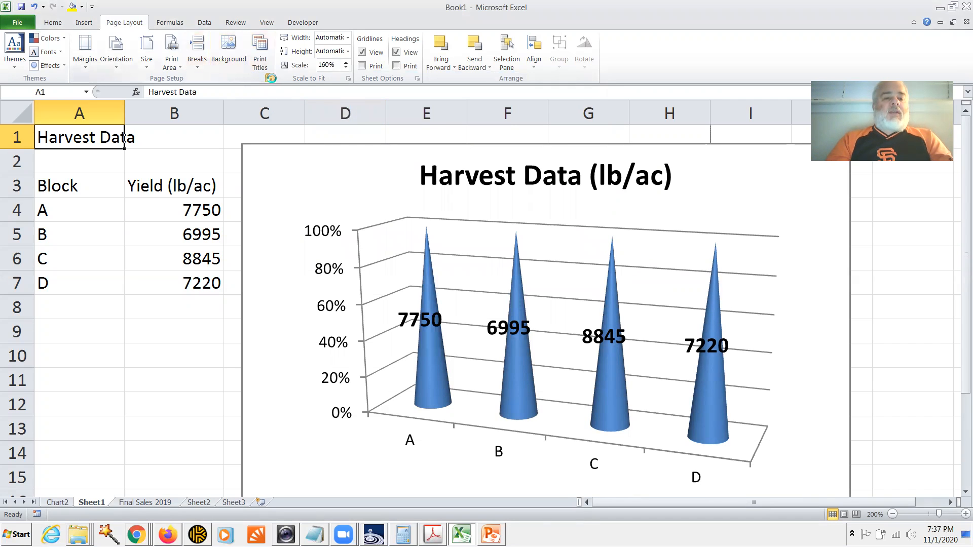
{"action": "left_click", "coordinate": [270, 79]}
{"action": "double_click", "coordinate": [412, 171]}
{"action": "type", "text": "135"}
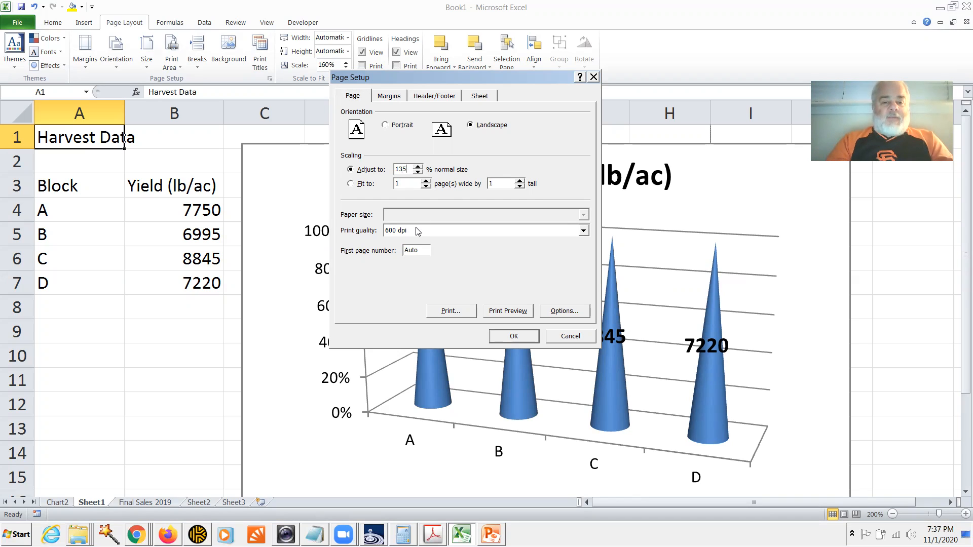
Review the margin, header/footer and sheet print options, apply the page setup and check Sheet1's print preview.
{"action": "left_click", "coordinate": [395, 98]}
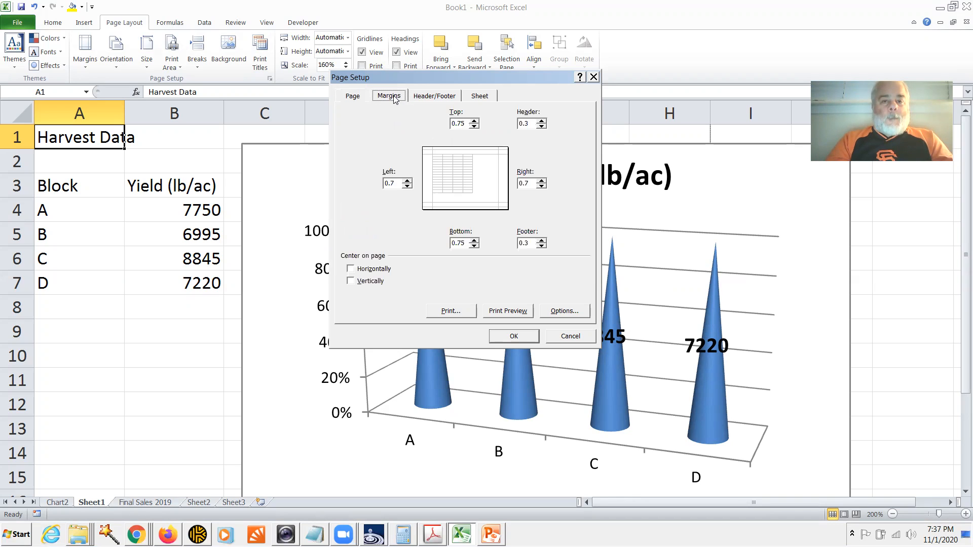
{"action": "left_click", "coordinate": [434, 99]}
{"action": "left_click", "coordinate": [491, 96]}
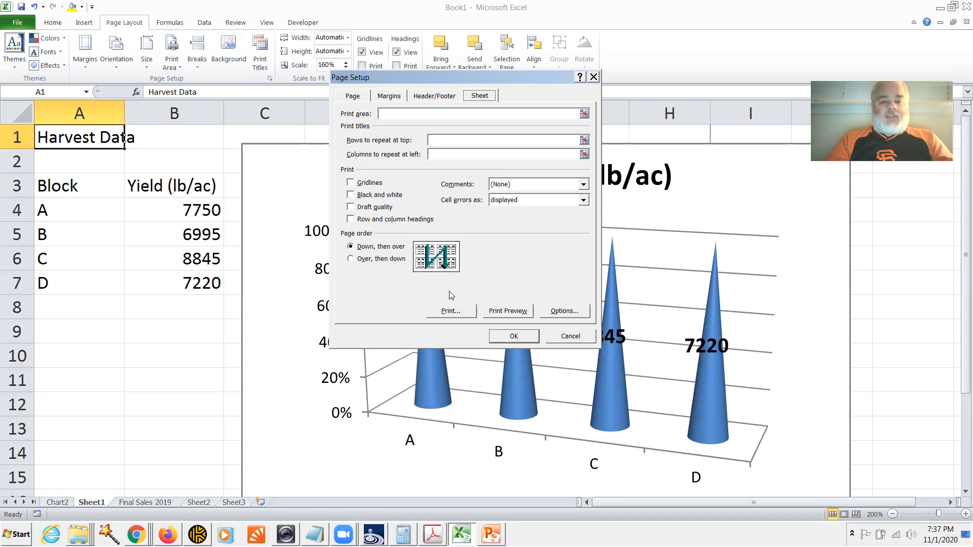
{"action": "left_click", "coordinate": [503, 335]}
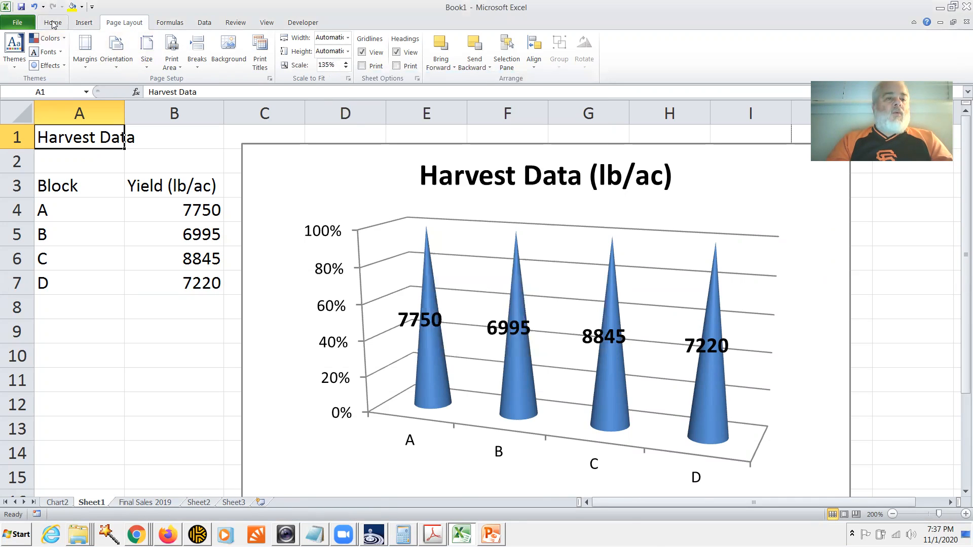
{"action": "left_click", "coordinate": [20, 22]}
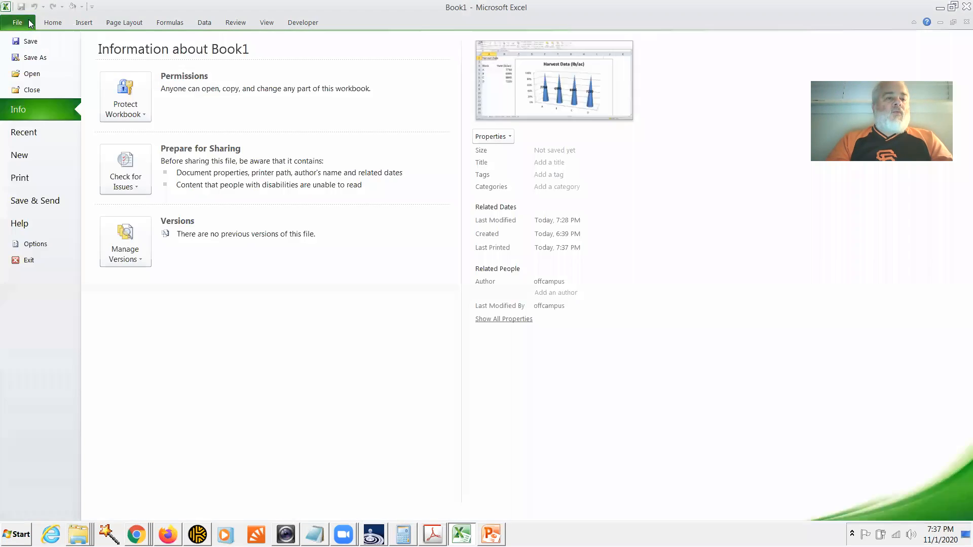
{"action": "left_click", "coordinate": [31, 174]}
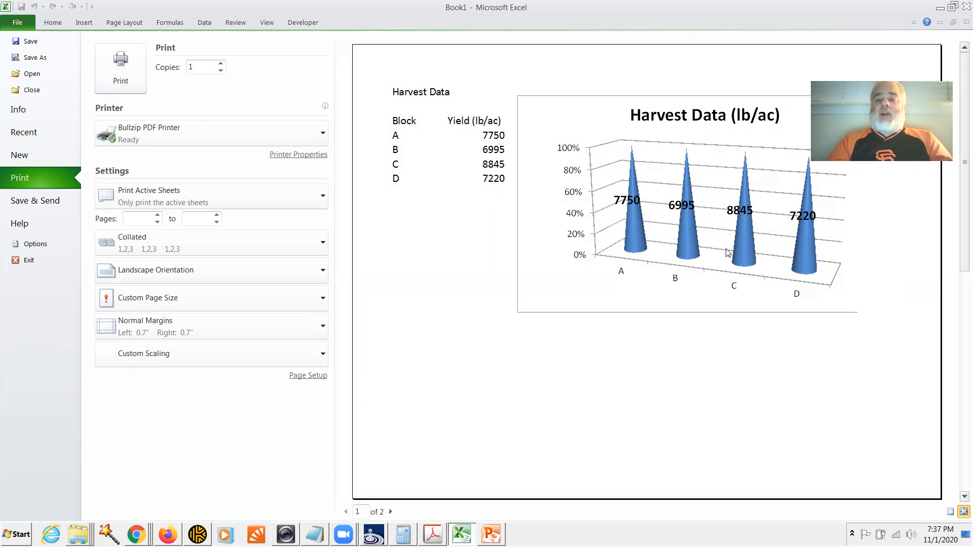
Switch to 09b-Charting_Worksheet_Data.pdf in Adobe Acrobat Pro and go to the Printing Charts slide.
{"action": "key", "text": "alt+Tab"}
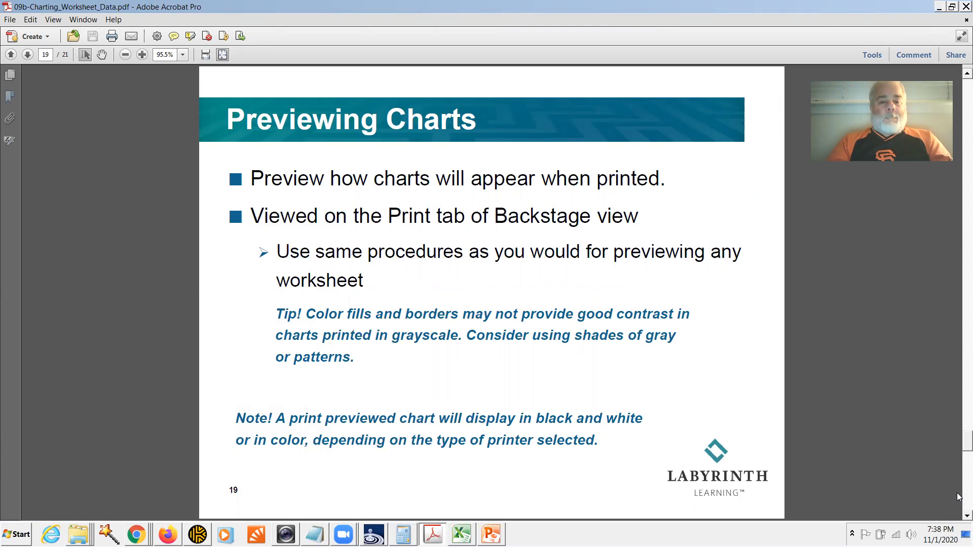
{"action": "scroll", "coordinate": [960, 497], "scroll_direction": "down", "scroll_amount": 1}
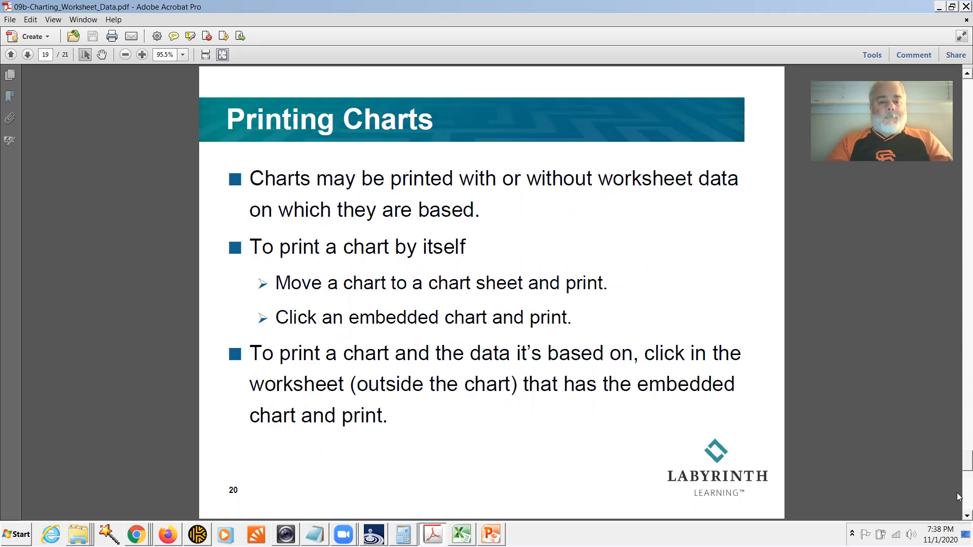